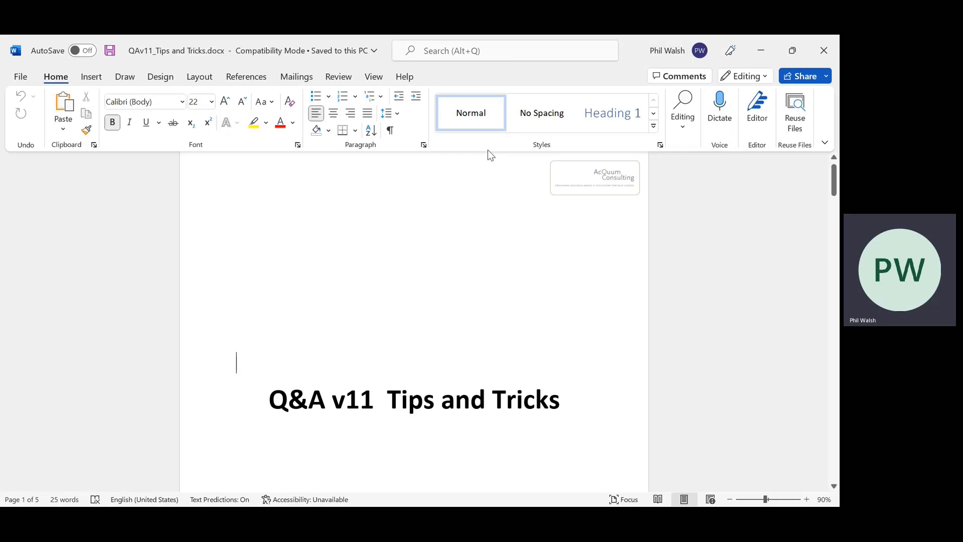
# Step: Switch from the Word Tips and Tricks document to the Q&A Tips & Tricks Excel workbook
pyautogui.hotkey('alt', 'Tab')
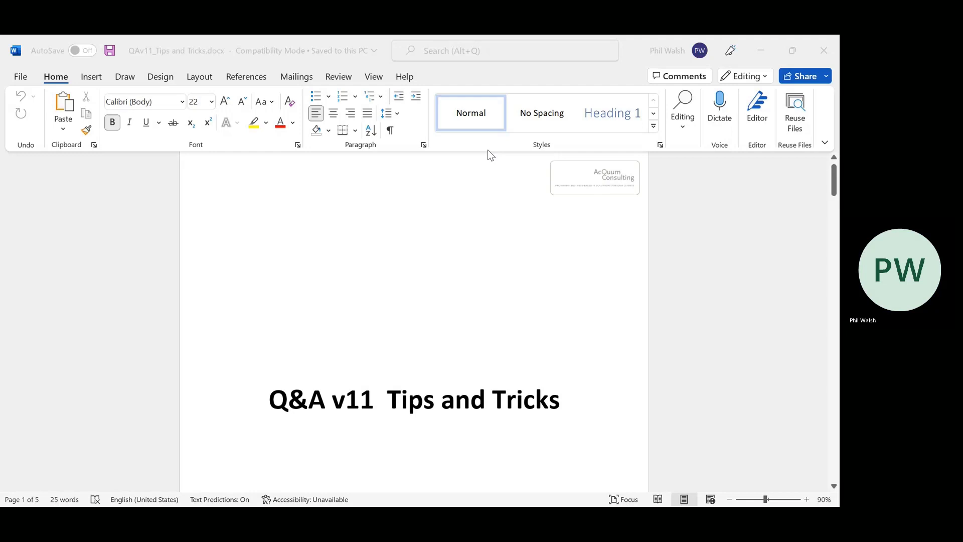
# Step: Enter the identifier 1;3;6 in cell A8 of the Journal sheet
pyautogui.click(488, 151)
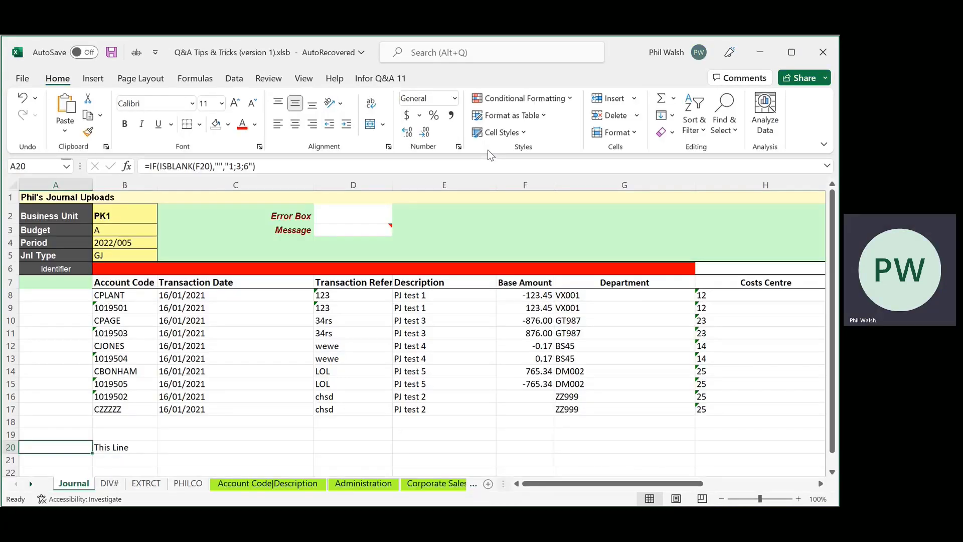
pyautogui.click(75, 294)
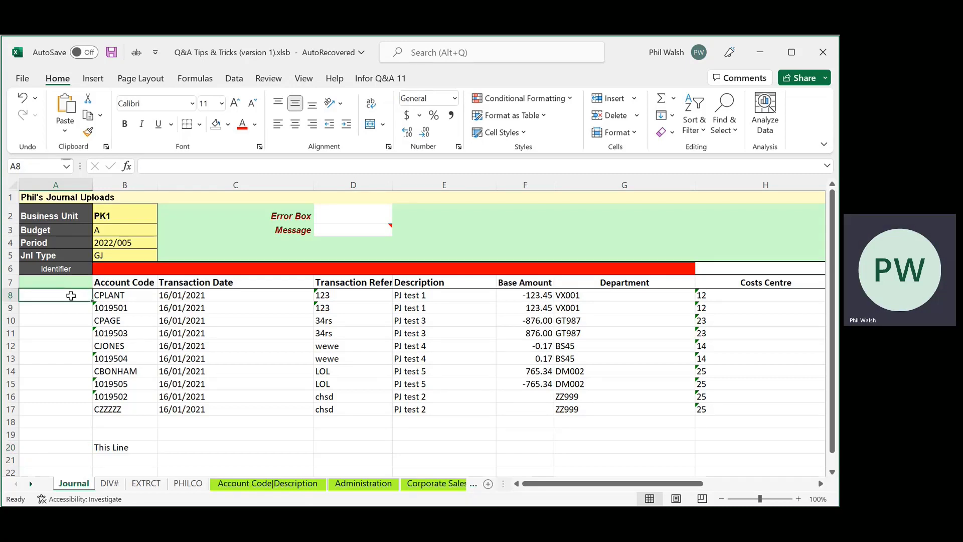
pyautogui.write('1')
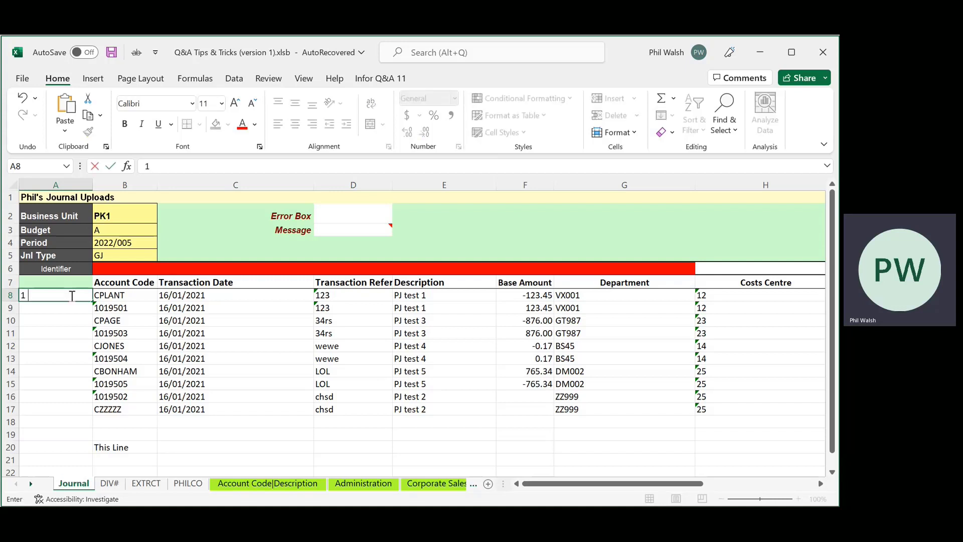
pyautogui.write(';3;6')
pyautogui.press('Return')
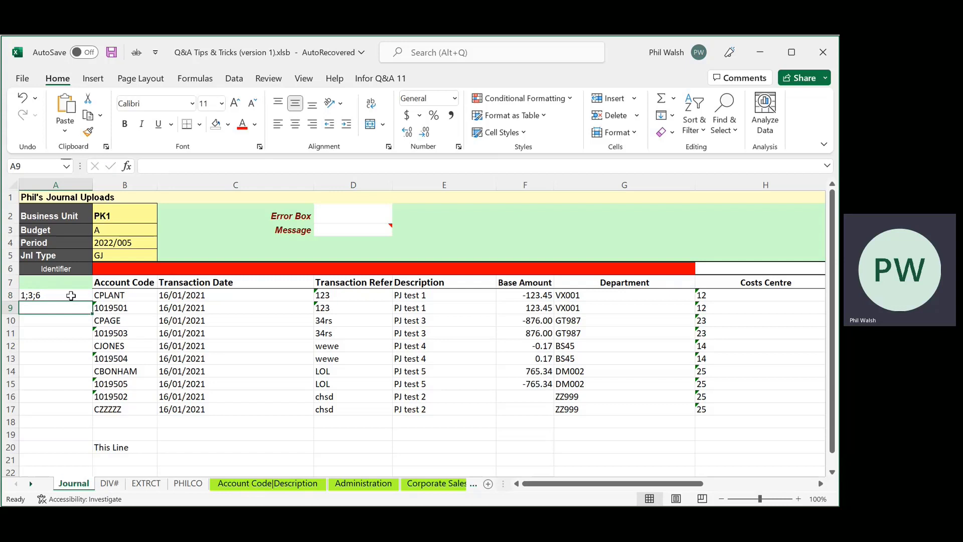
# Step: Copy the 1;3;6 identifier into A9:A12, then inspect the ISBLANK formula in A20
pyautogui.write('6')
pyautogui.press('Return')
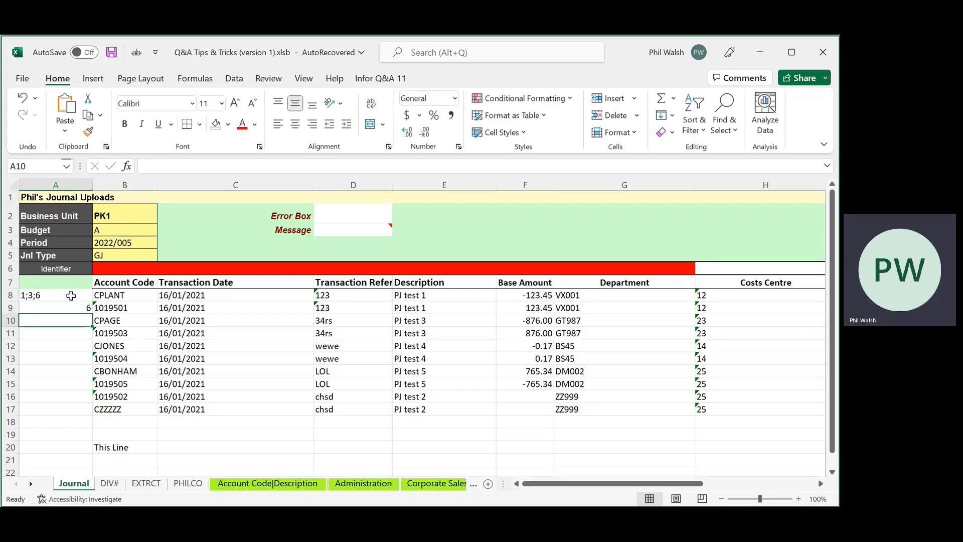
pyautogui.press('Up')
pyautogui.press('Up')
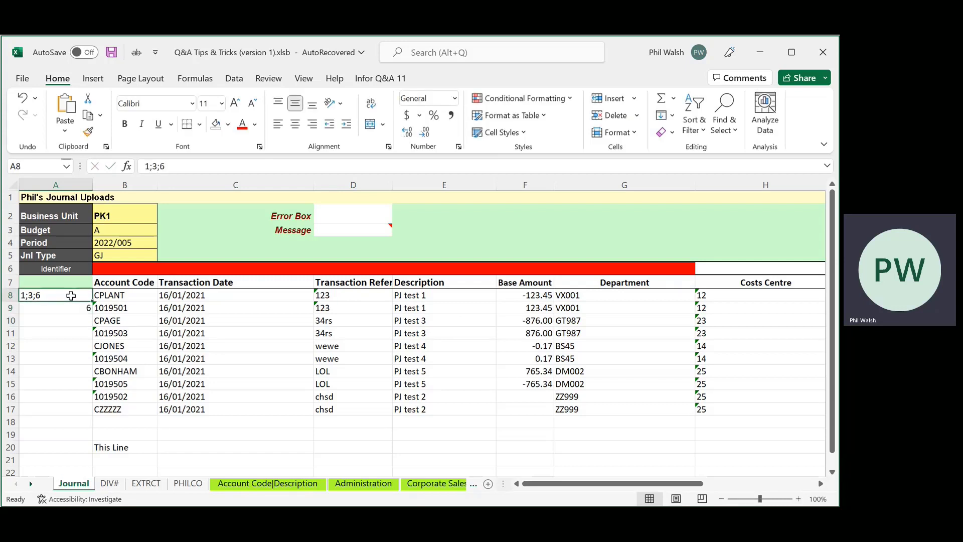
pyautogui.hotkey('ctrl', 'c')
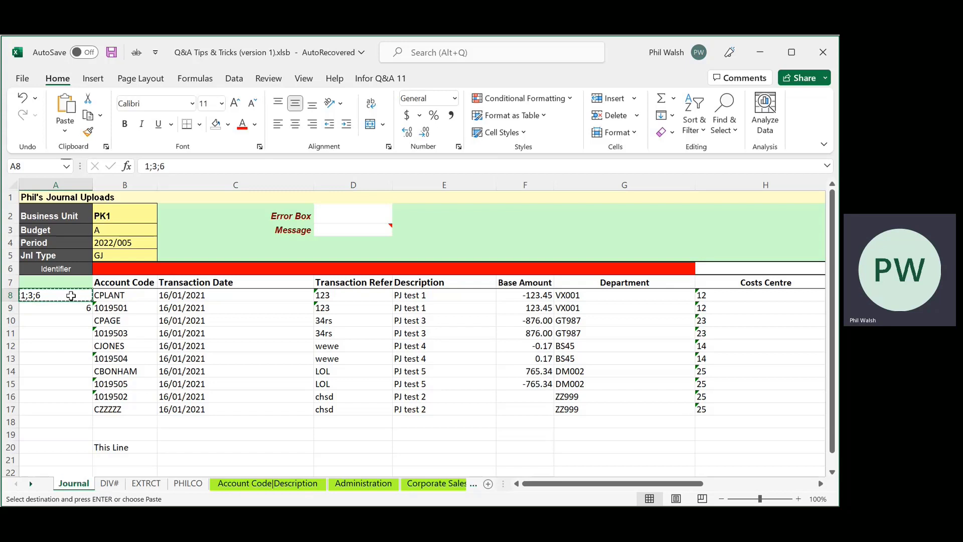
pyautogui.moveTo(52, 312); pyautogui.dragTo(54, 344)
pyautogui.hotkey('ctrl', 'v')
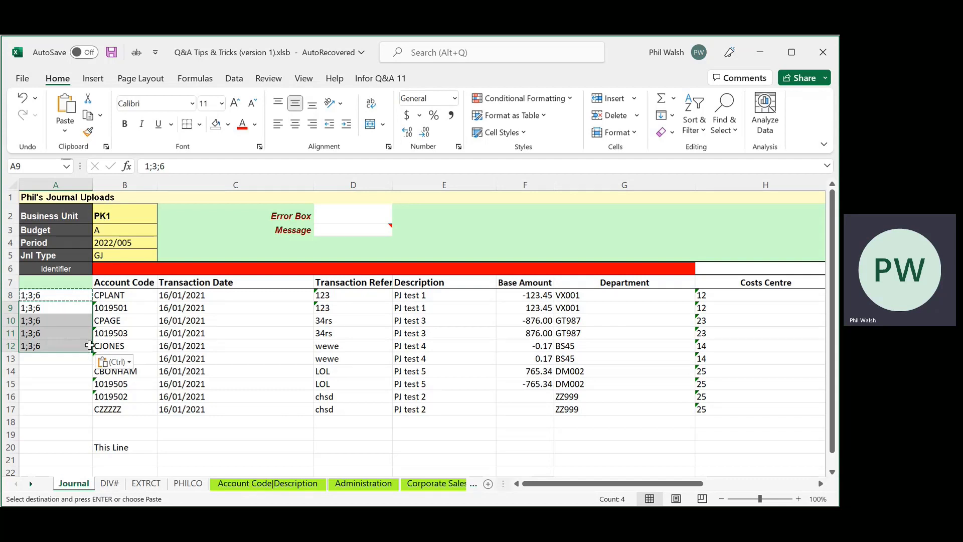
pyautogui.click(75, 310)
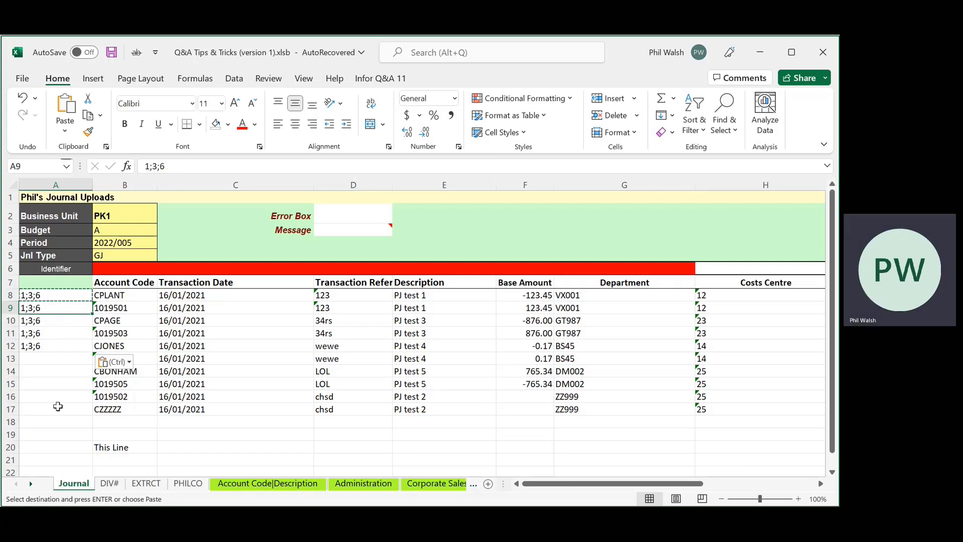
pyautogui.click(59, 445)
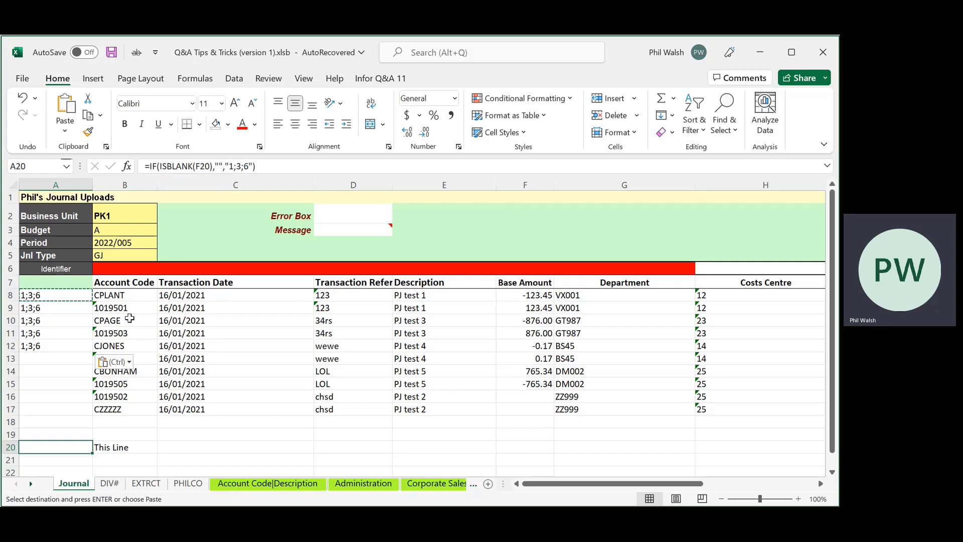
# Step: Paste A20's ISBLANK identifier formula into A8 and fill it down column A to row 298
pyautogui.hotkey('ctrl', 'c')
pyautogui.click(55, 293)
pyautogui.hotkey('ctrl', 'v')
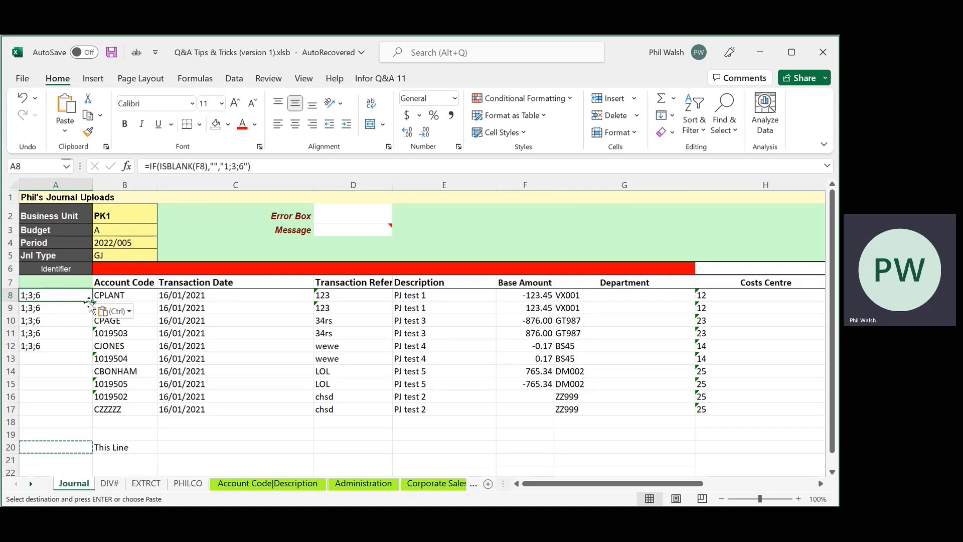
pyautogui.moveTo(91, 303); pyautogui.dragTo(85, 423)
pyautogui.scroll(20, 88, 376)
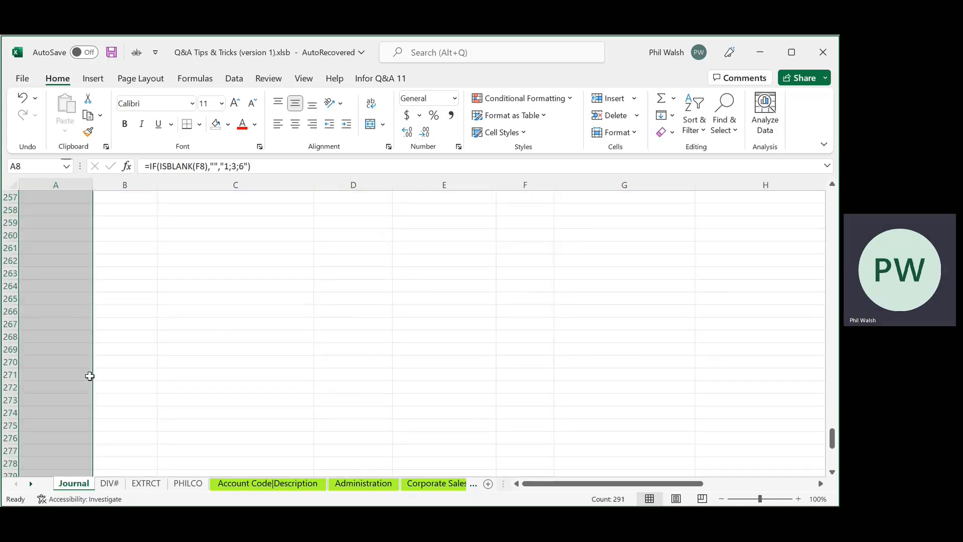
pyautogui.scroll(20, 90, 375)
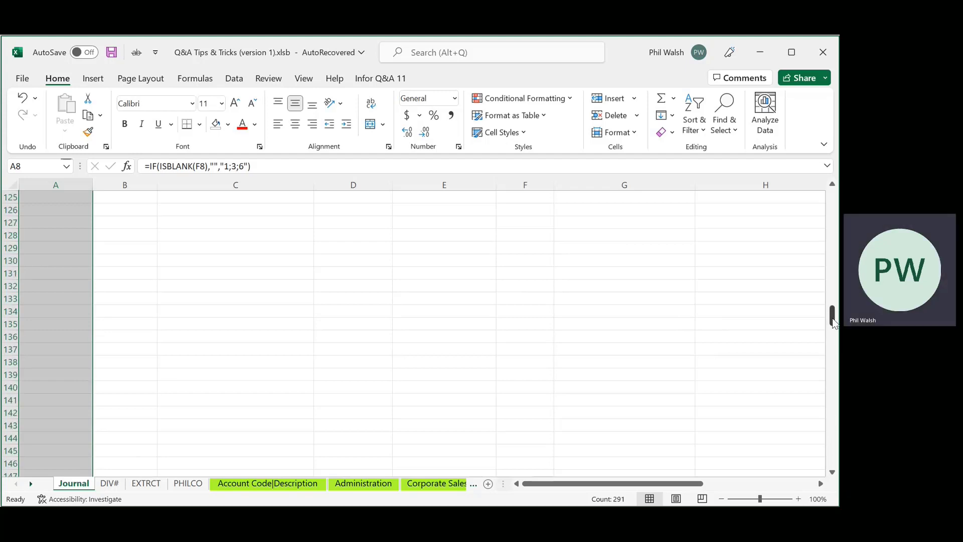
pyautogui.moveTo(832, 316); pyautogui.dragTo(832, 195)
pyautogui.click(57, 307)
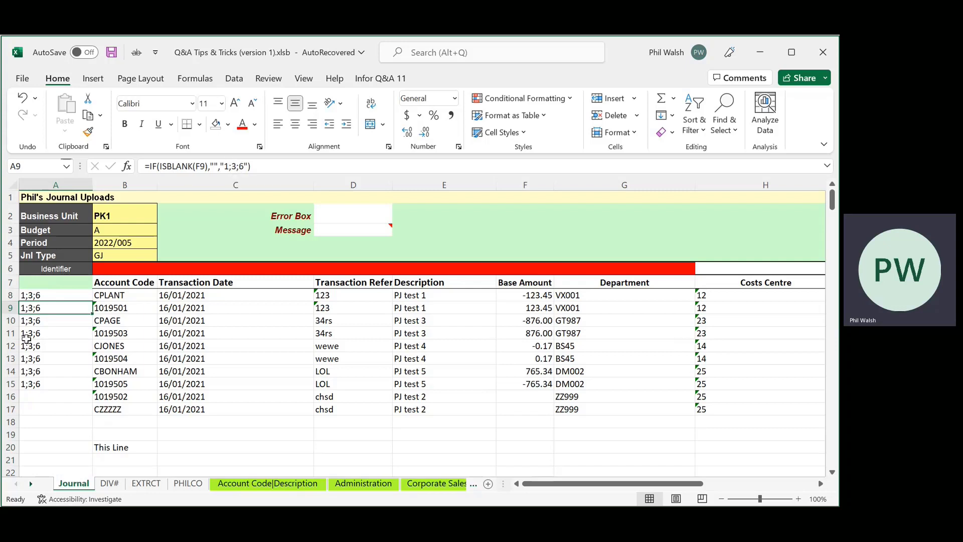
# Step: Enter base amounts of 100 in F16 and -100 in F17
pyautogui.click(526, 396)
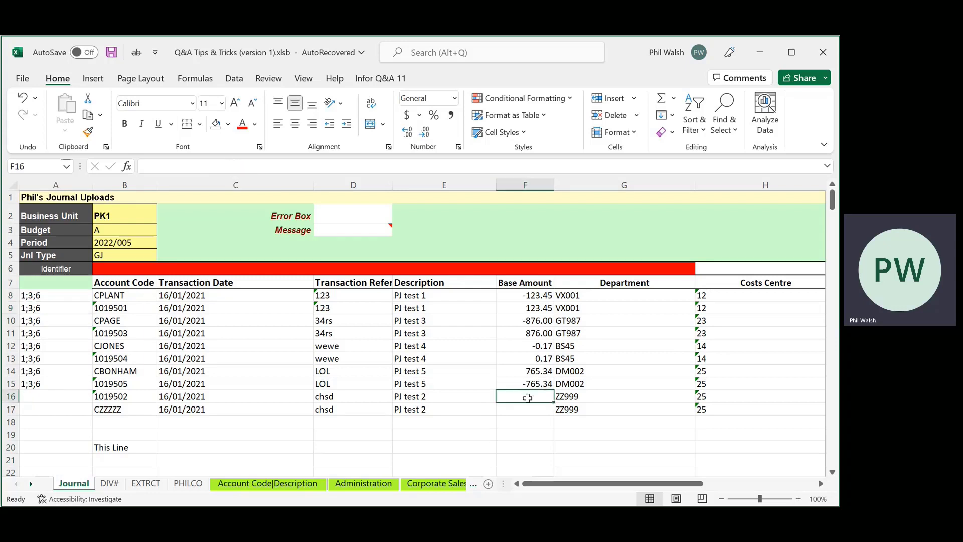
pyautogui.write('100')
pyautogui.press('Tab')
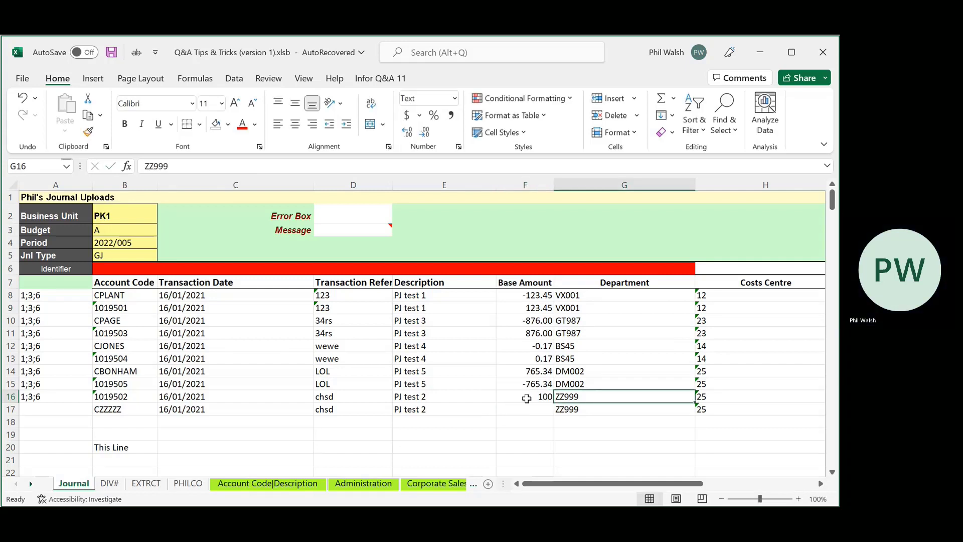
pyautogui.click(42, 396)
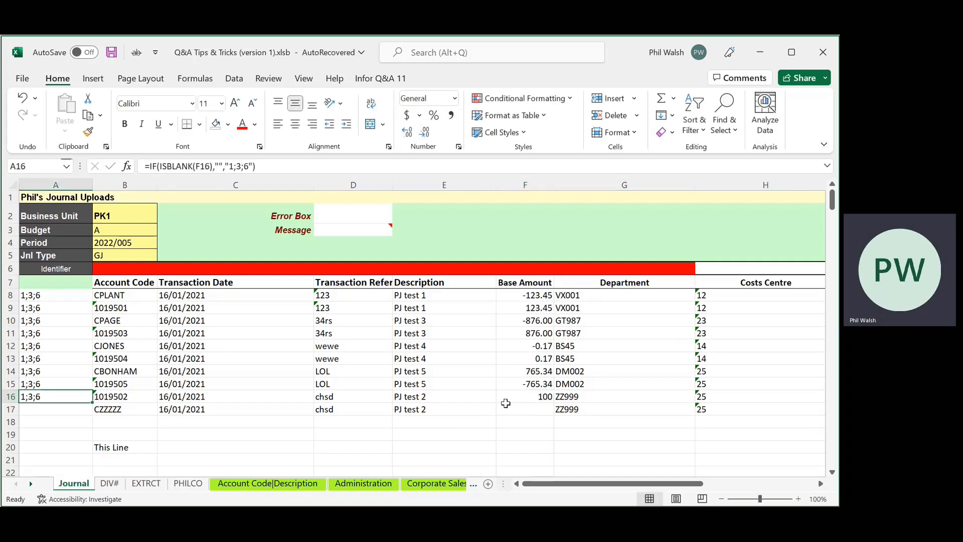
pyautogui.click(527, 410)
pyautogui.write('-100')
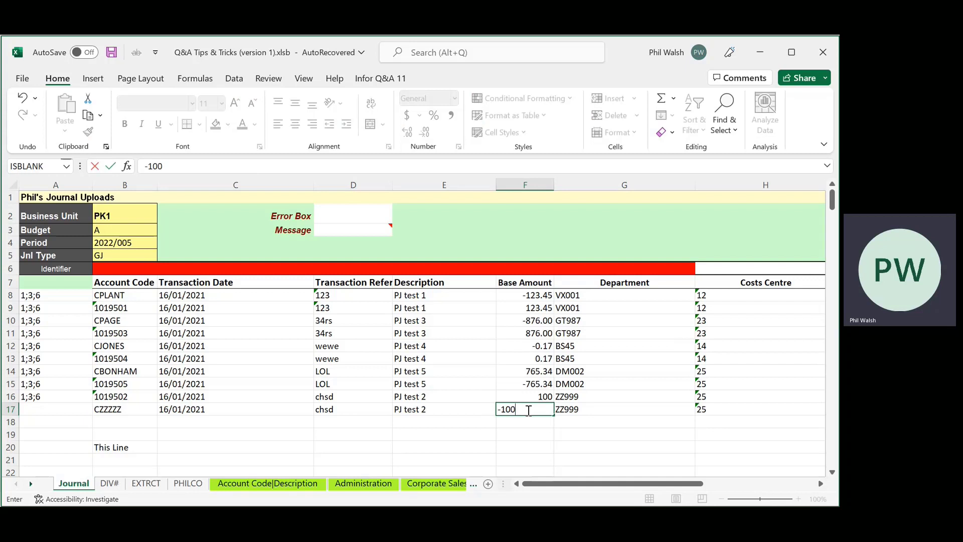
pyautogui.press('Return')
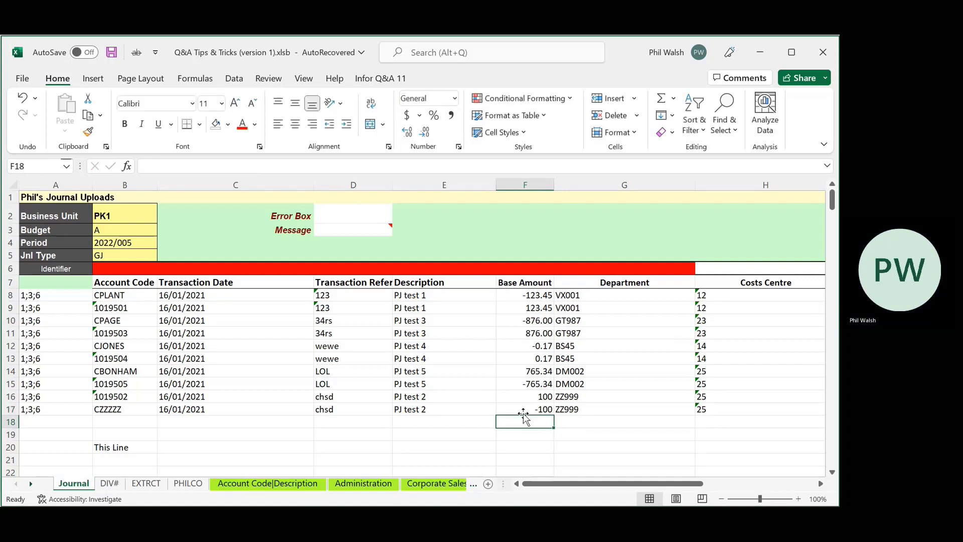
pyautogui.click(110, 484)
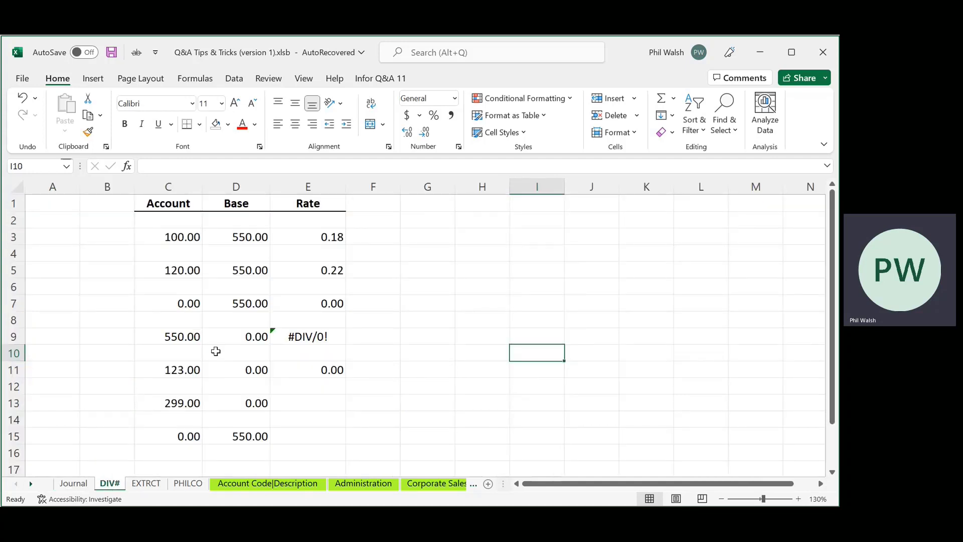
pyautogui.click(298, 335)
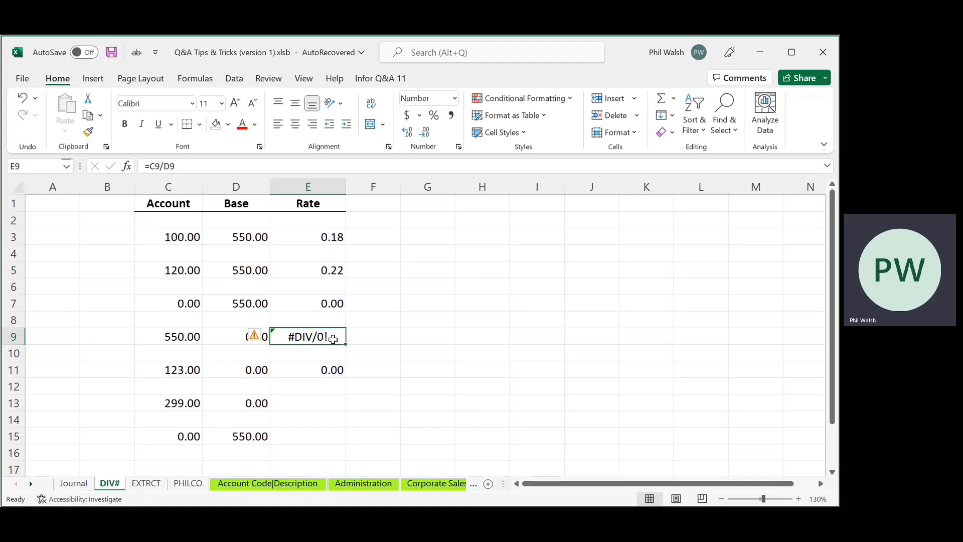
pyautogui.click(170, 337)
pyautogui.click(235, 339)
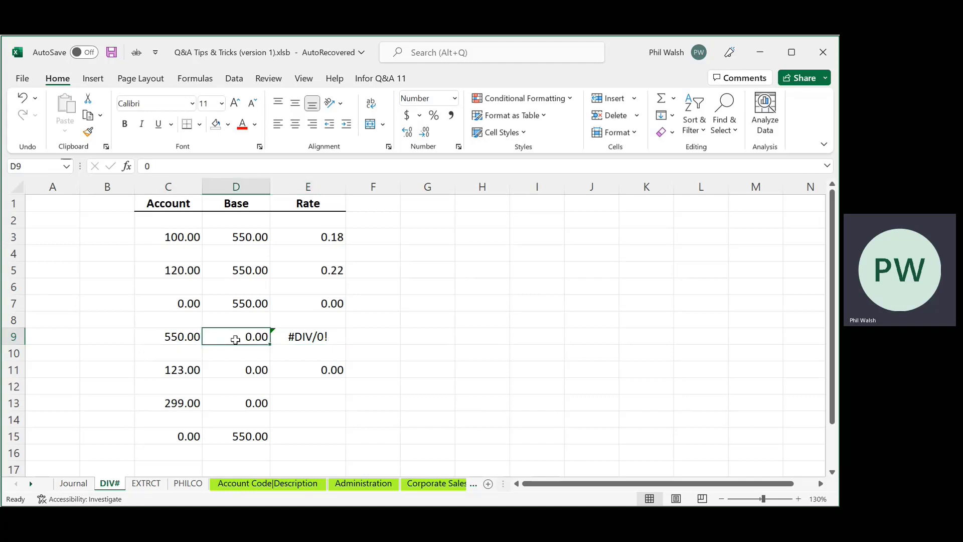
pyautogui.click(309, 334)
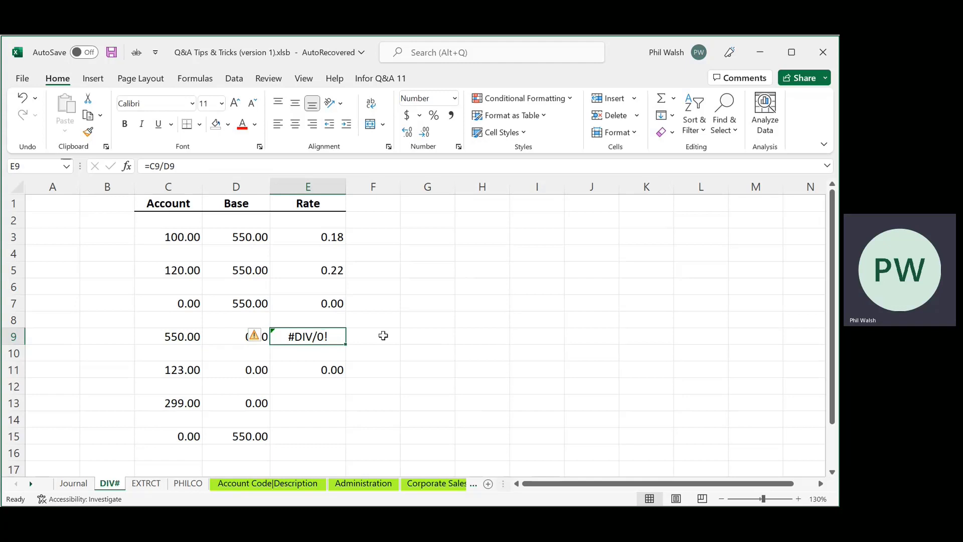
pyautogui.click(401, 335)
pyautogui.click(302, 369)
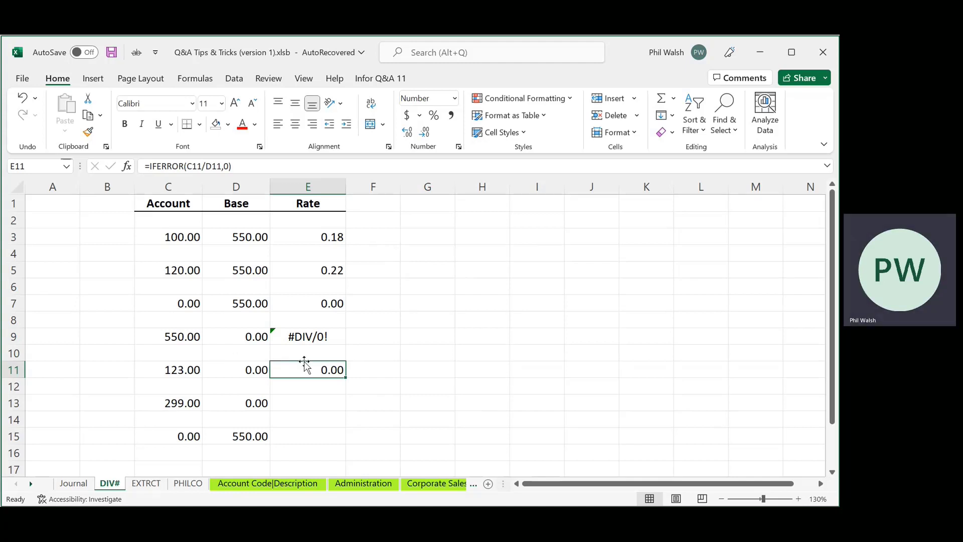
pyautogui.click(332, 421)
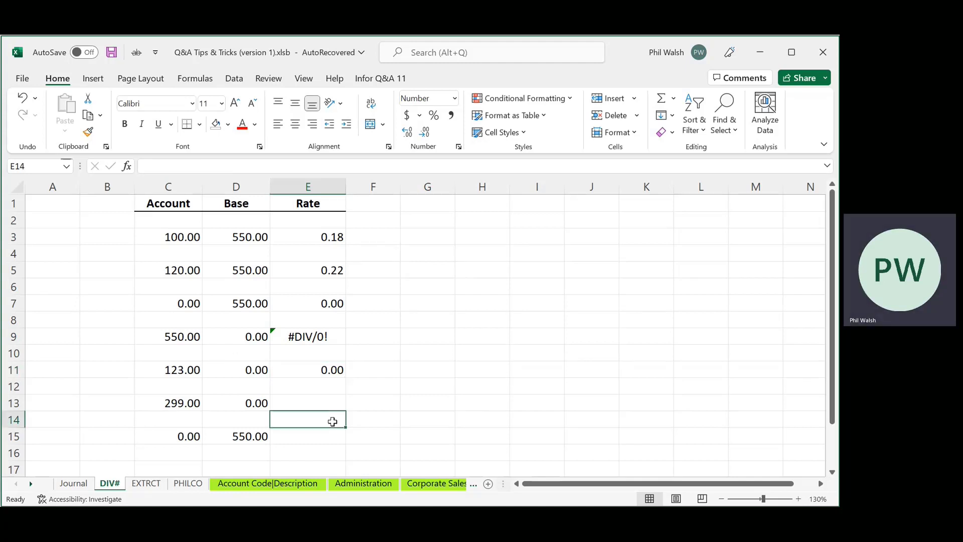
pyautogui.click(328, 374)
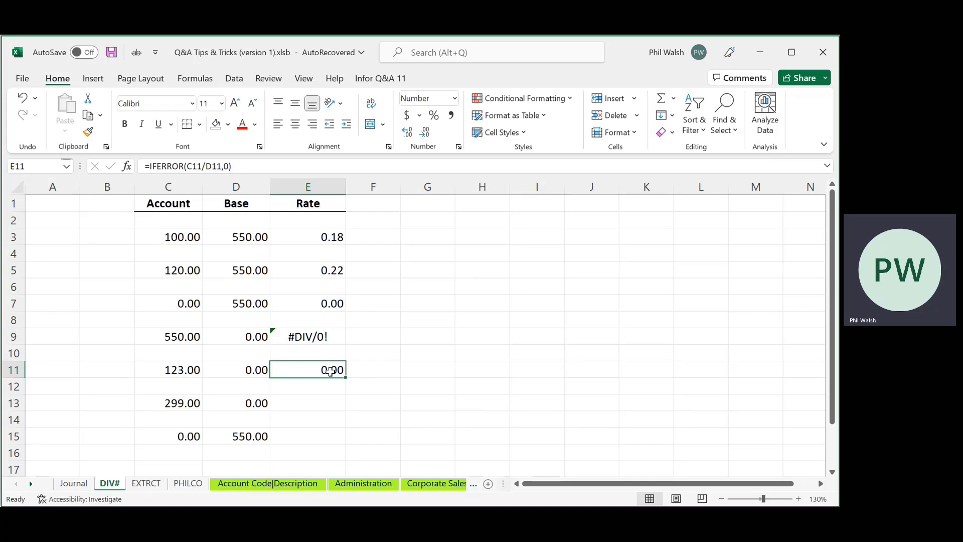
pyautogui.click(305, 400)
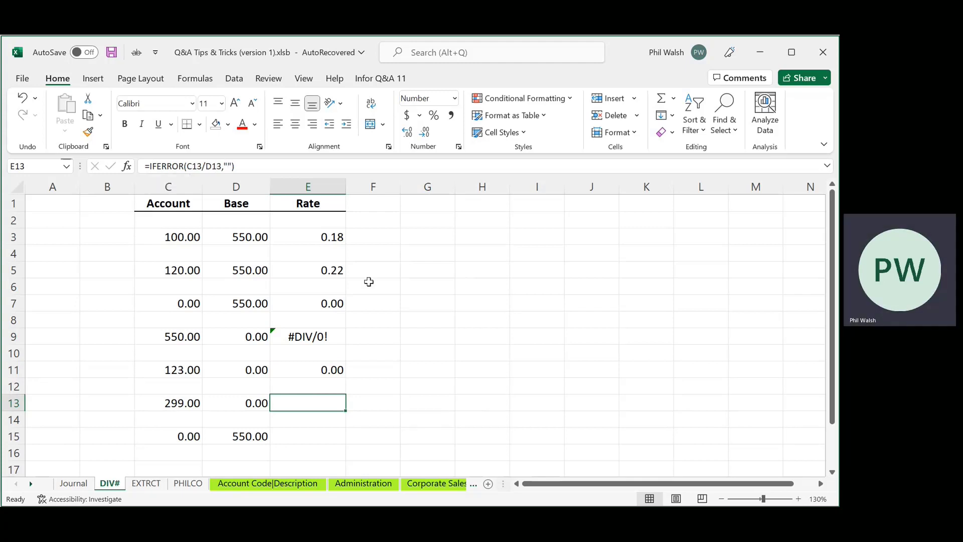
pyautogui.click(595, 340)
pyautogui.click(305, 406)
pyautogui.click(299, 437)
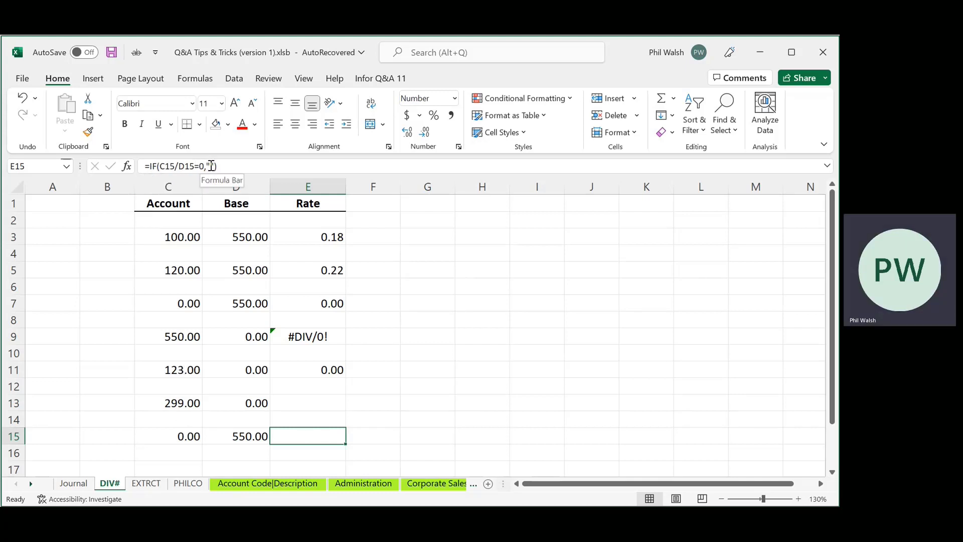
pyautogui.click(631, 382)
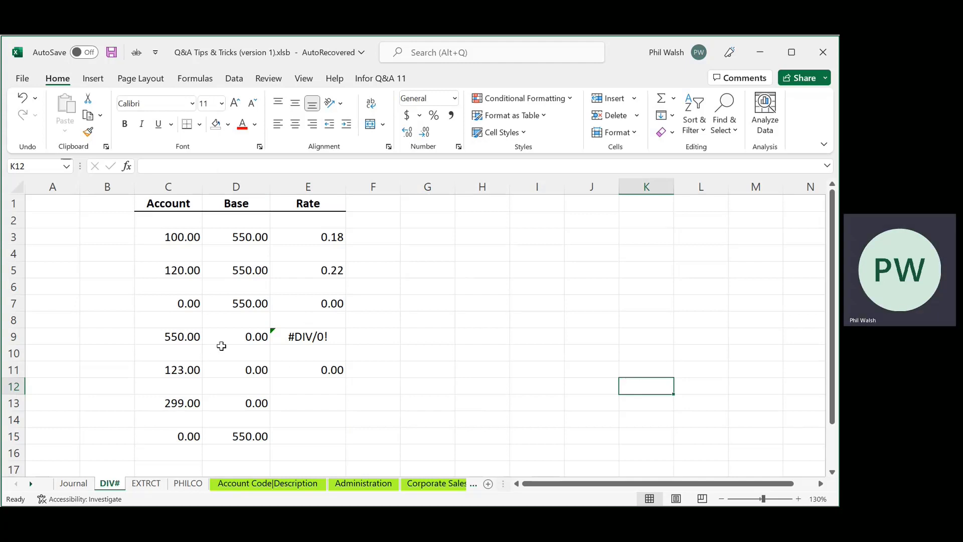
# Step: On the EXTRCT sheet, open D5's Summary Link dialog and move it aside to show column D
pyautogui.click(146, 483)
pyautogui.click(321, 382)
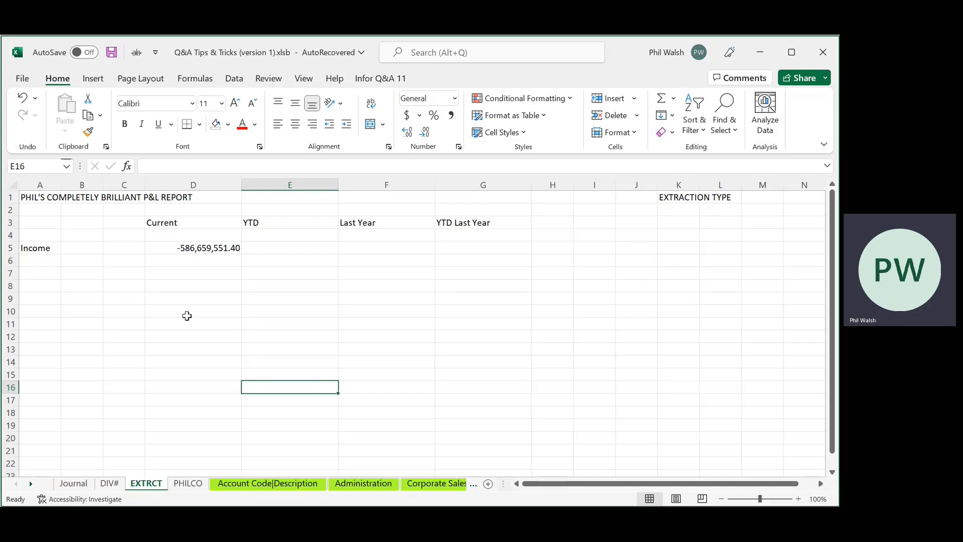
pyautogui.click(212, 248)
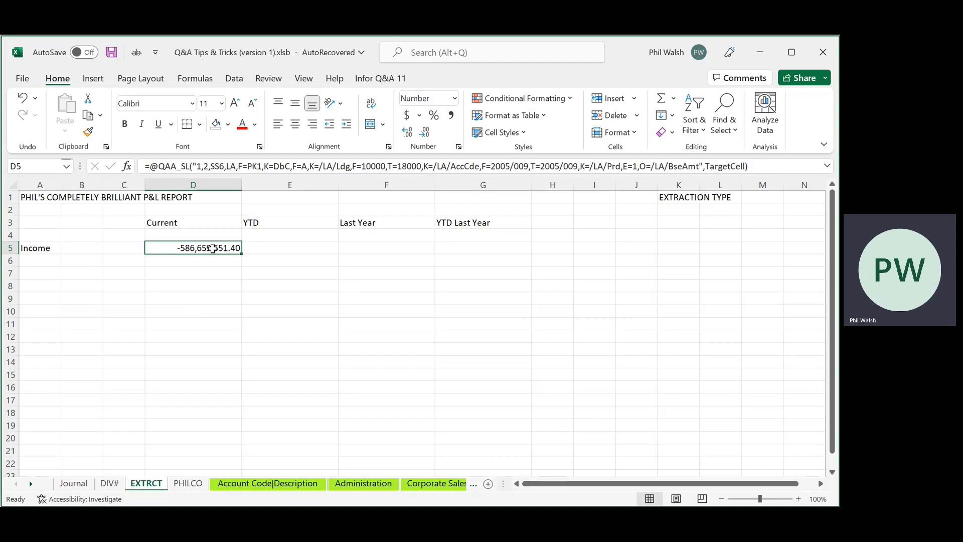
pyautogui.doubleClick(213, 247)
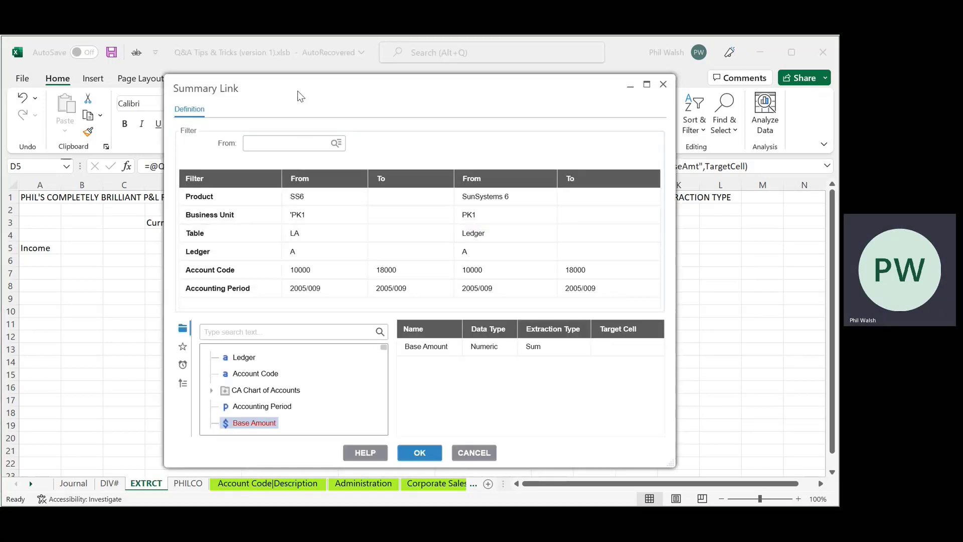
pyautogui.moveTo(297, 91); pyautogui.dragTo(378, 93)
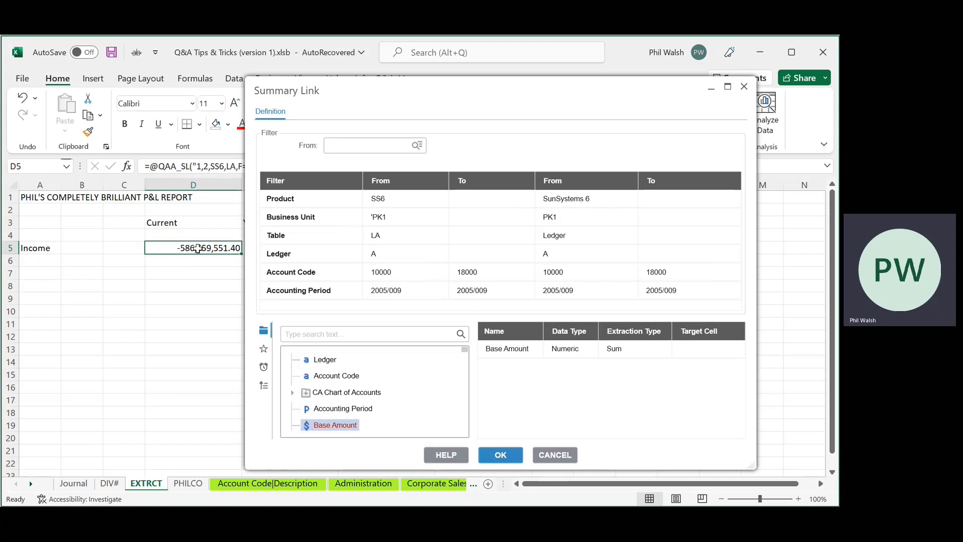
pyautogui.click(642, 414)
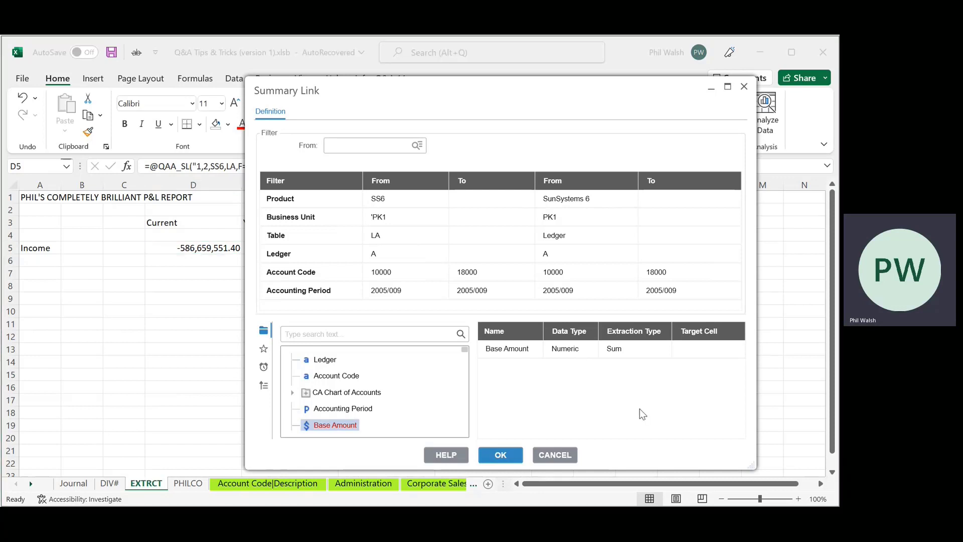
pyautogui.rightClick(702, 350)
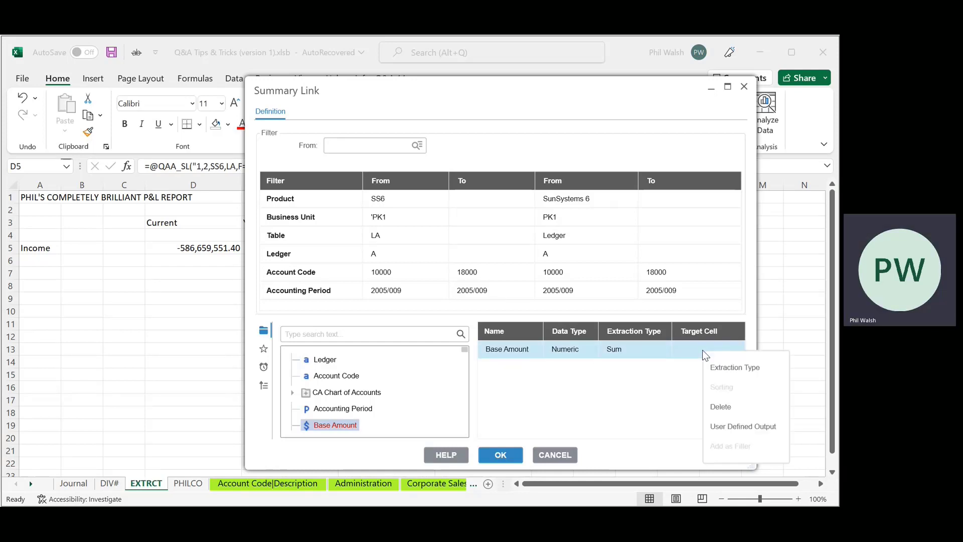
pyautogui.click(720, 369)
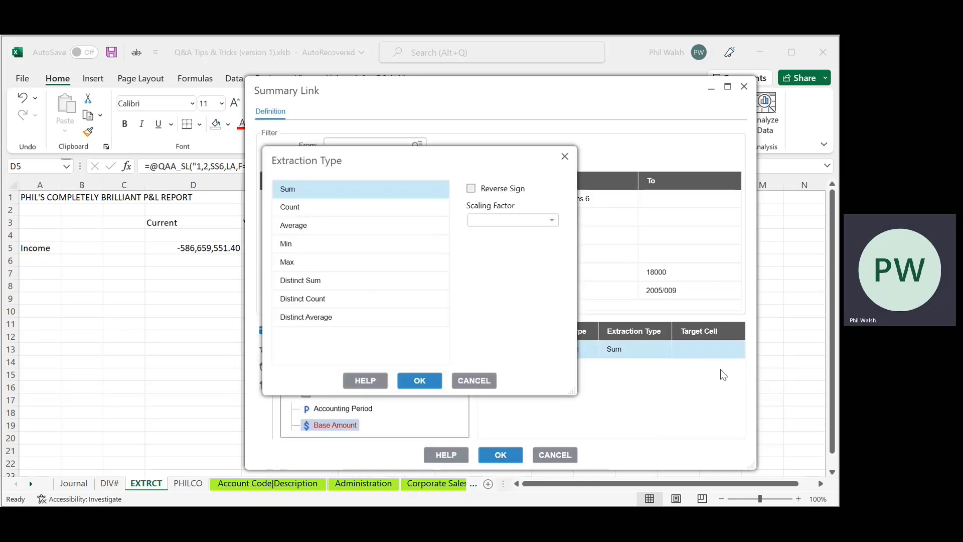
pyautogui.click(471, 189)
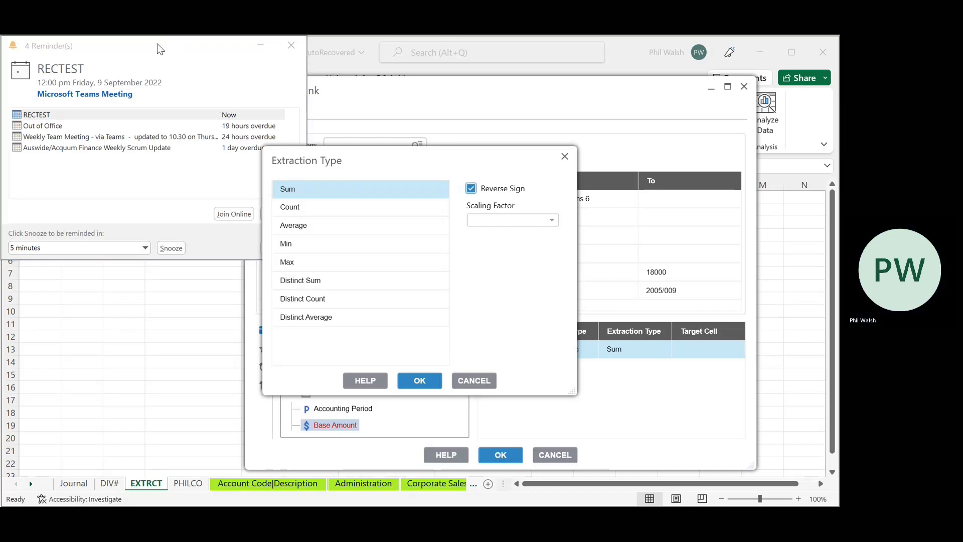
pyautogui.moveTo(260, 54); pyautogui.dragTo(242, 133)
pyautogui.click(274, 124)
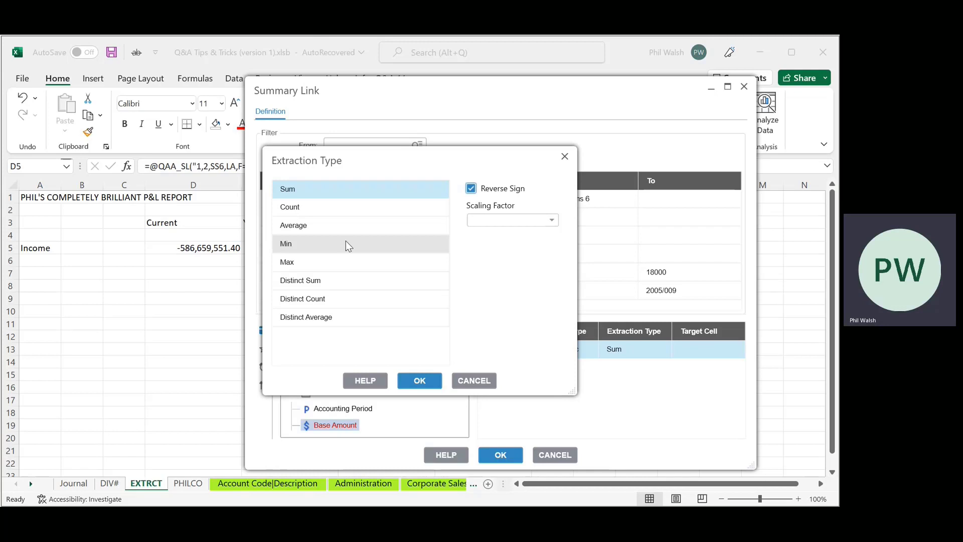
pyautogui.click(473, 381)
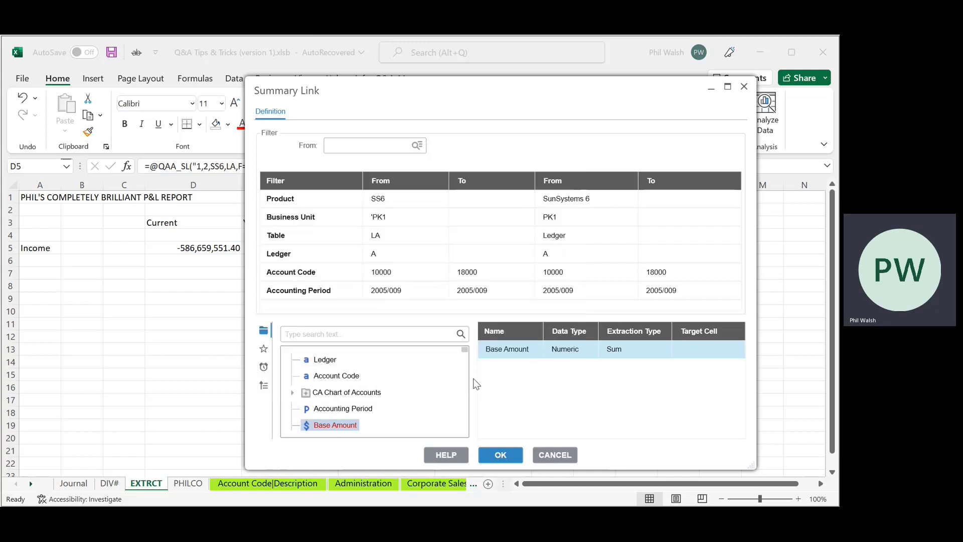
# Step: View the Accounting Period filter options, cancel out of Summary Link, and switch to the PHILCO sheet
pyautogui.rightClick(387, 291)
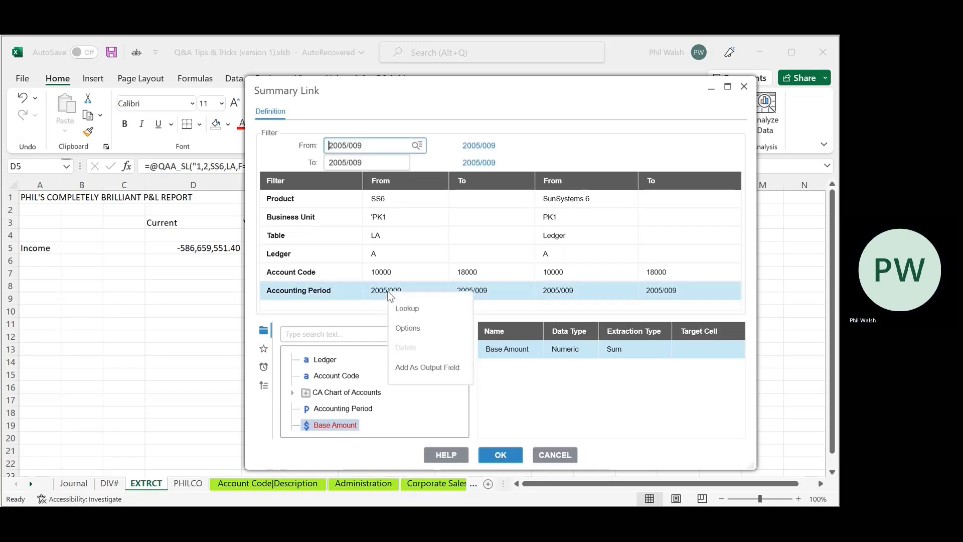
pyautogui.click(417, 333)
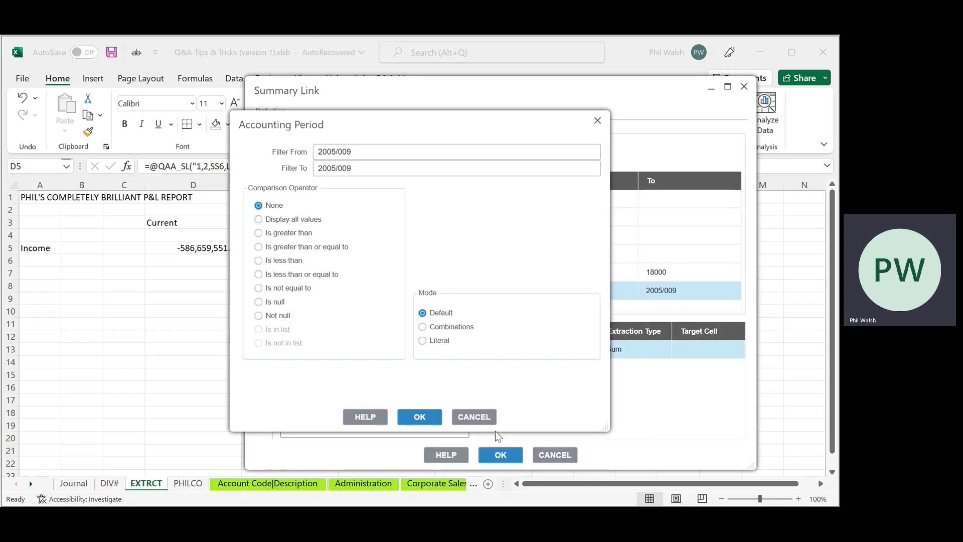
pyautogui.click(483, 417)
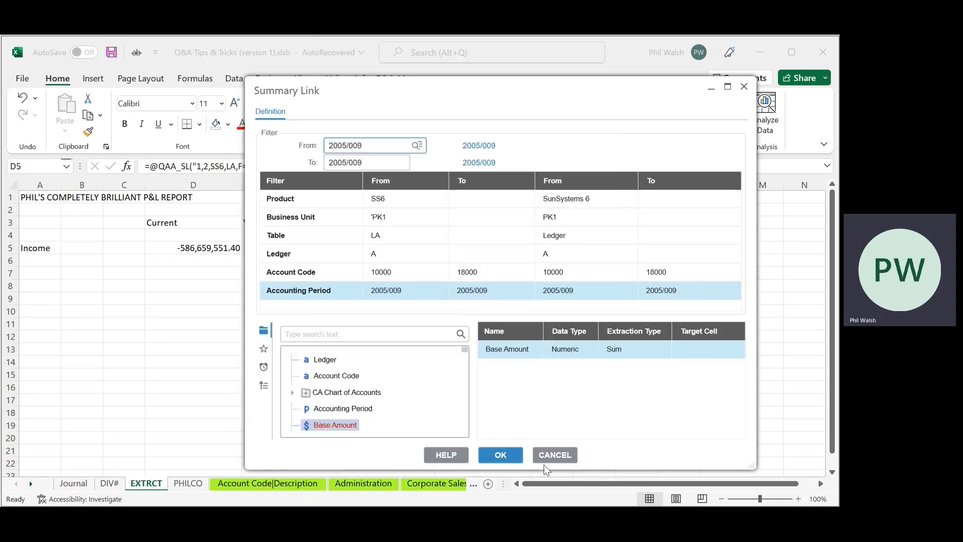
pyautogui.click(553, 455)
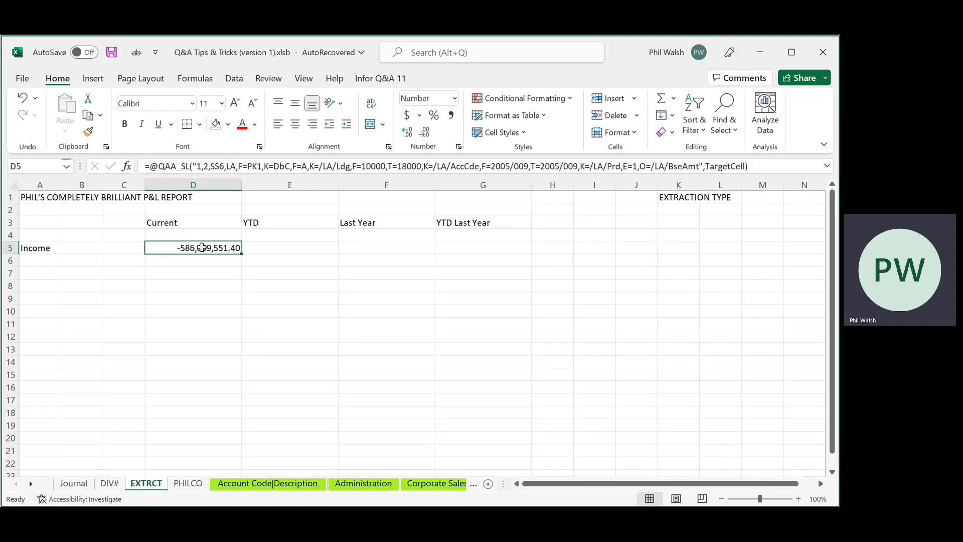
pyautogui.click(186, 484)
pyautogui.click(209, 434)
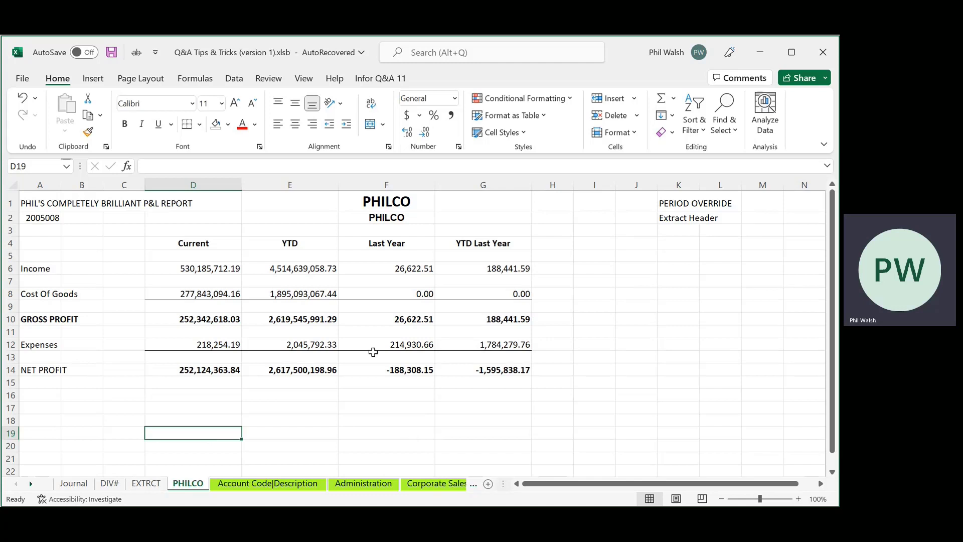
# Step: Check the =MID(CELL("filename")) sheet-name formula in F2, then switch to the Administration sheet
pyautogui.click(414, 219)
pyautogui.click(454, 217)
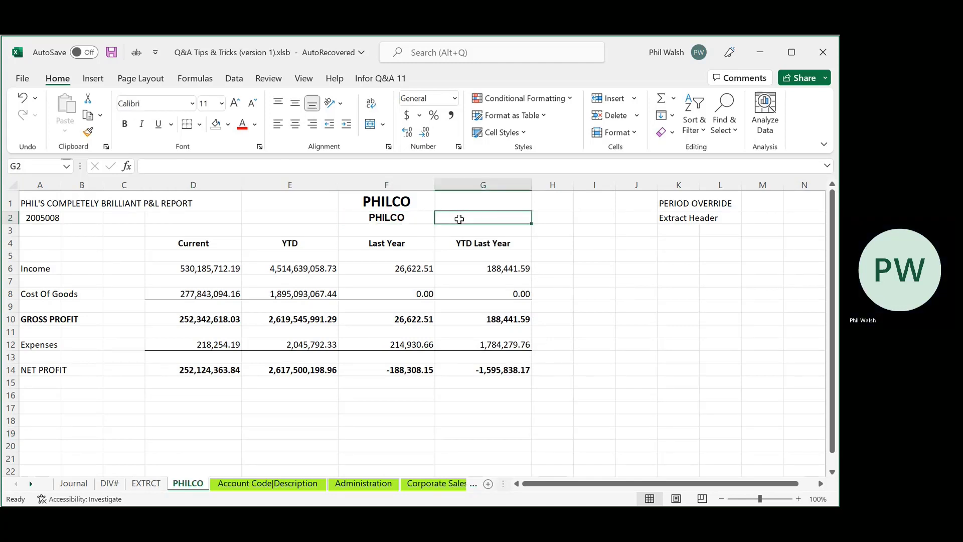
pyautogui.click(407, 218)
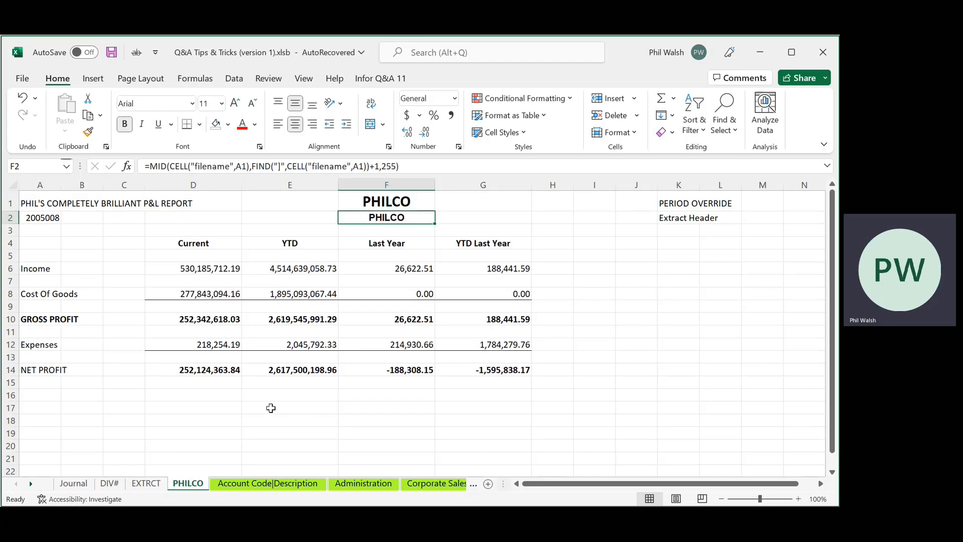
pyautogui.click(126, 231)
pyautogui.click(351, 218)
pyautogui.click(354, 483)
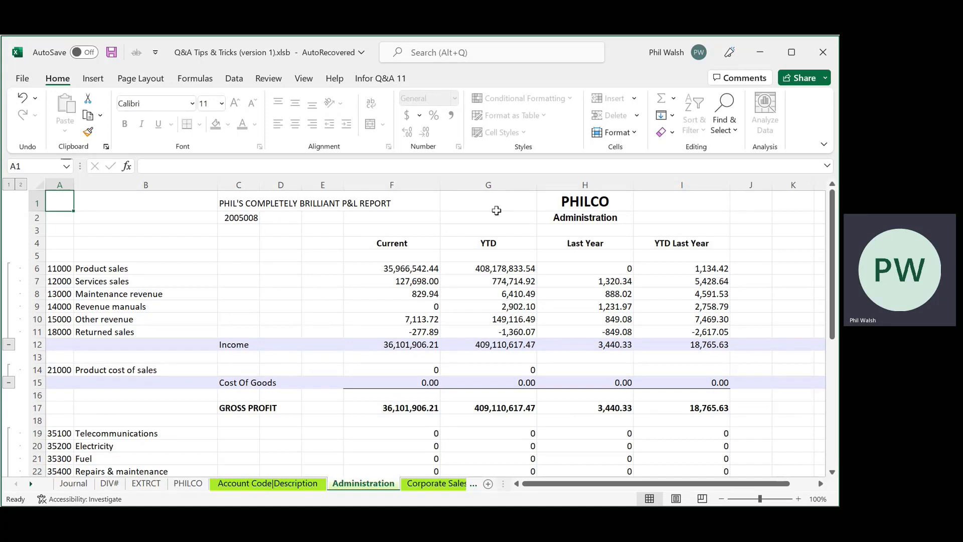
# Step: Check the sheet-name header in H2 and view the Corporate Sales and Enterprise Sales sheets
pyautogui.click(560, 219)
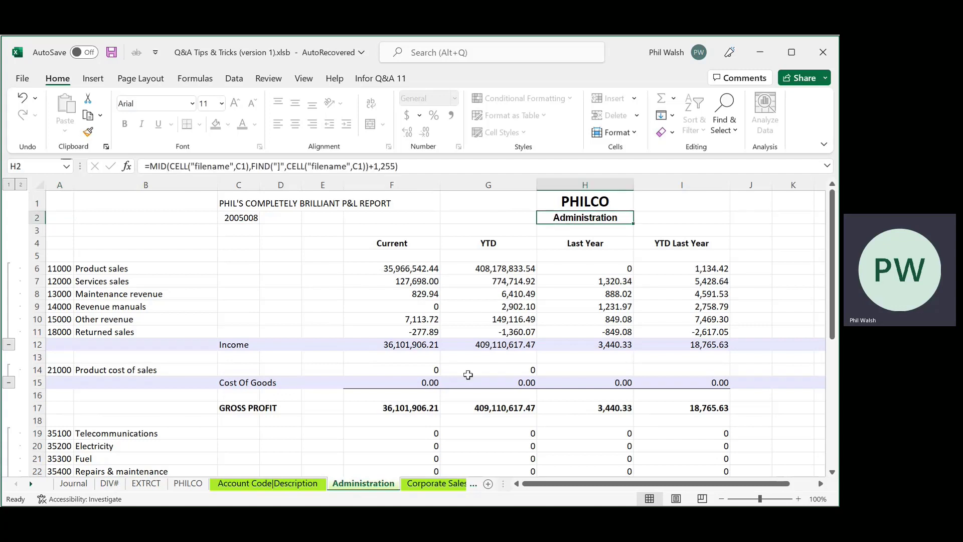
pyautogui.click(429, 484)
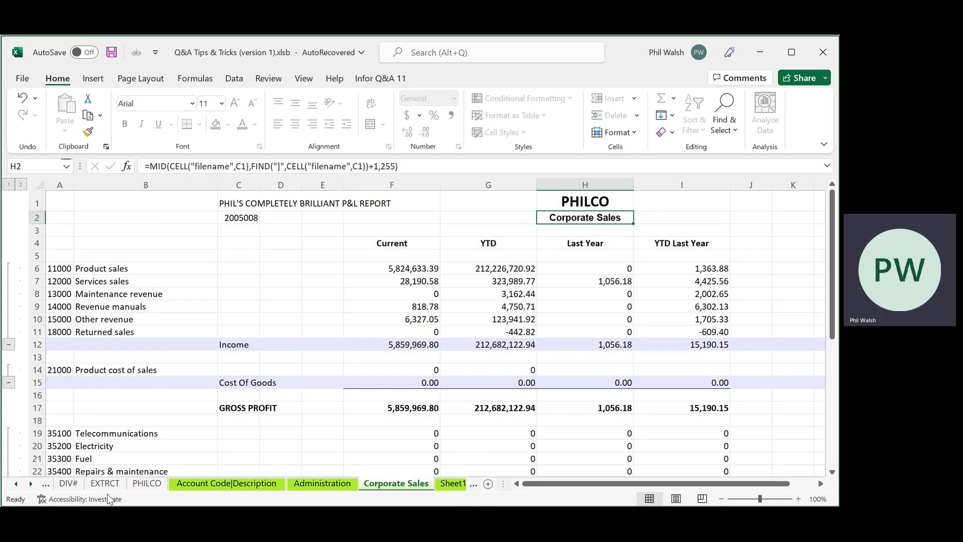
pyautogui.click(30, 484)
pyautogui.click(30, 484)
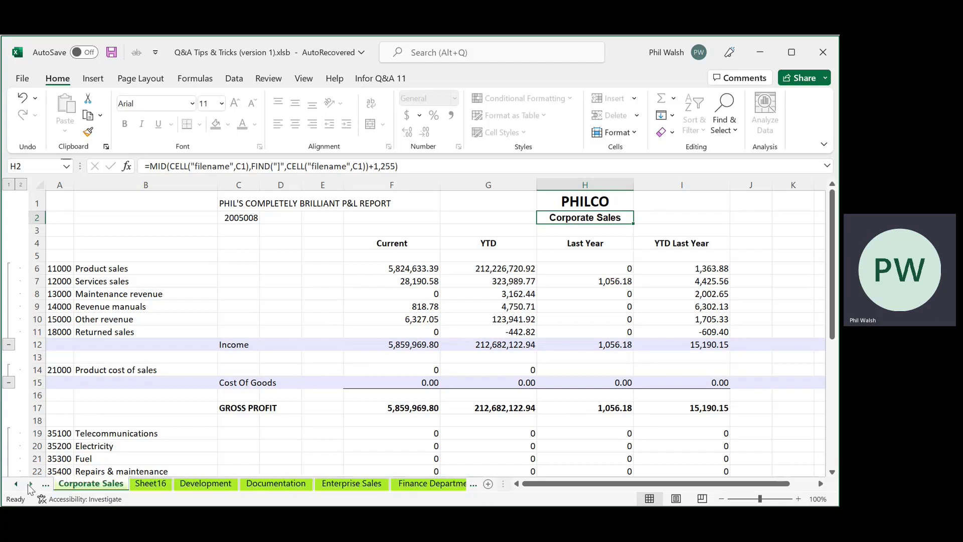
pyautogui.click(334, 485)
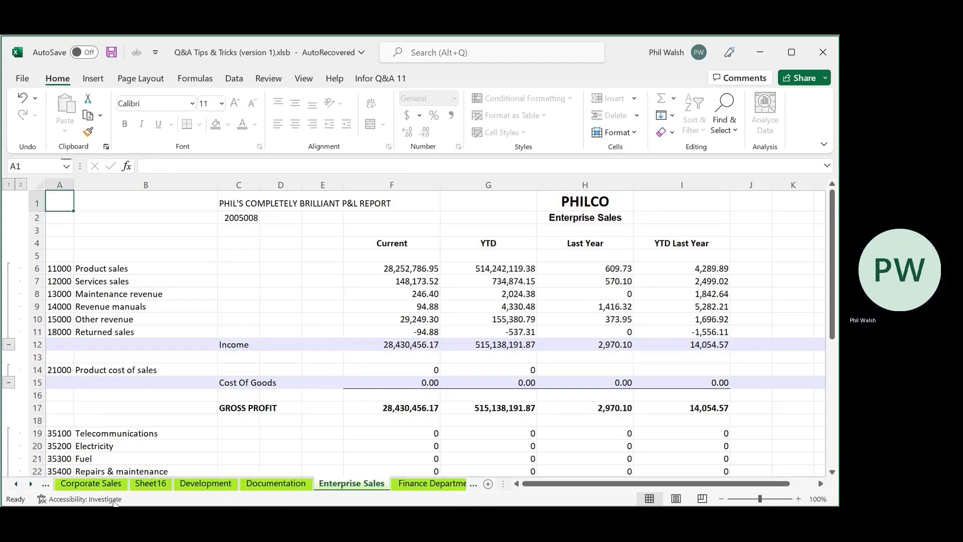
# Step: View the Training, Not Analysed and Blank department P&L sheets in turn
pyautogui.click(30, 484)
pyautogui.click(30, 483)
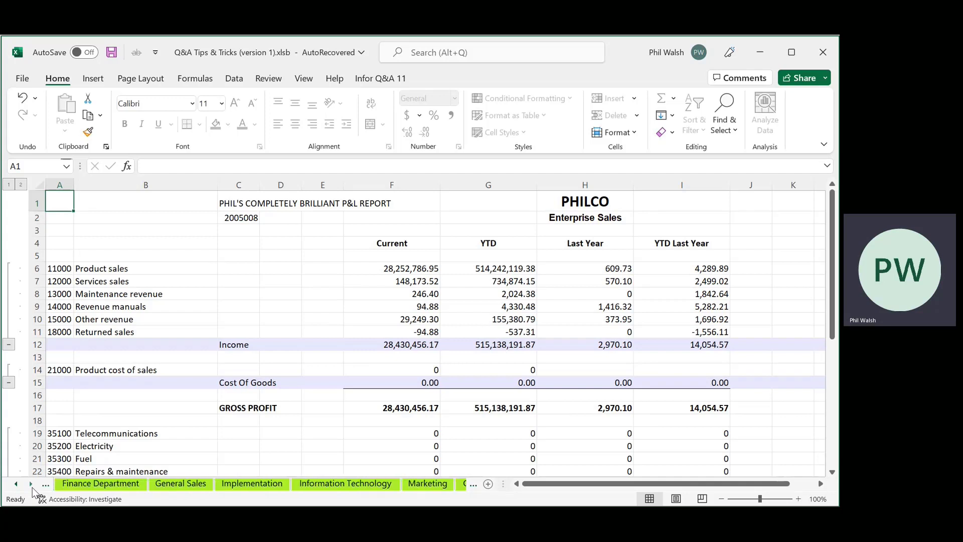
pyautogui.click(30, 483)
pyautogui.click(30, 483)
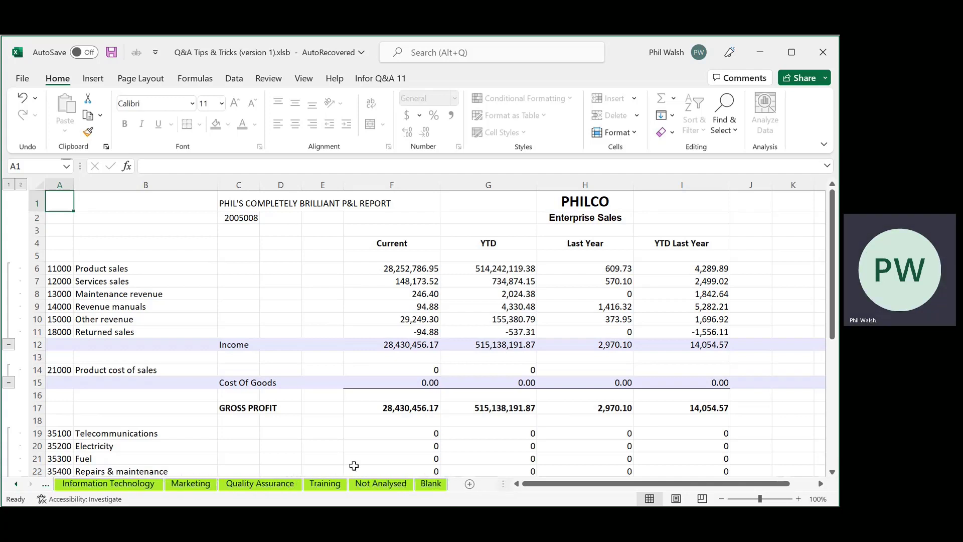
pyautogui.click(324, 484)
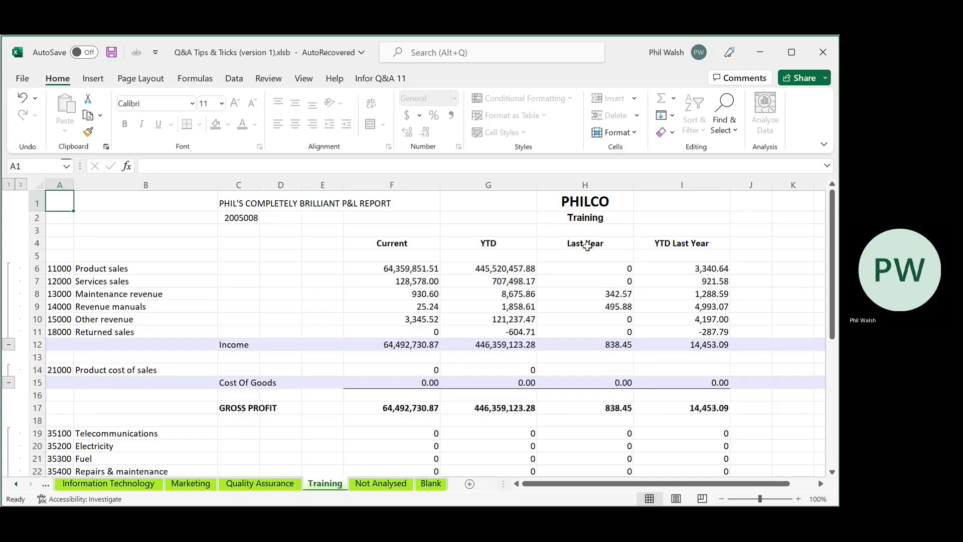
pyautogui.click(377, 484)
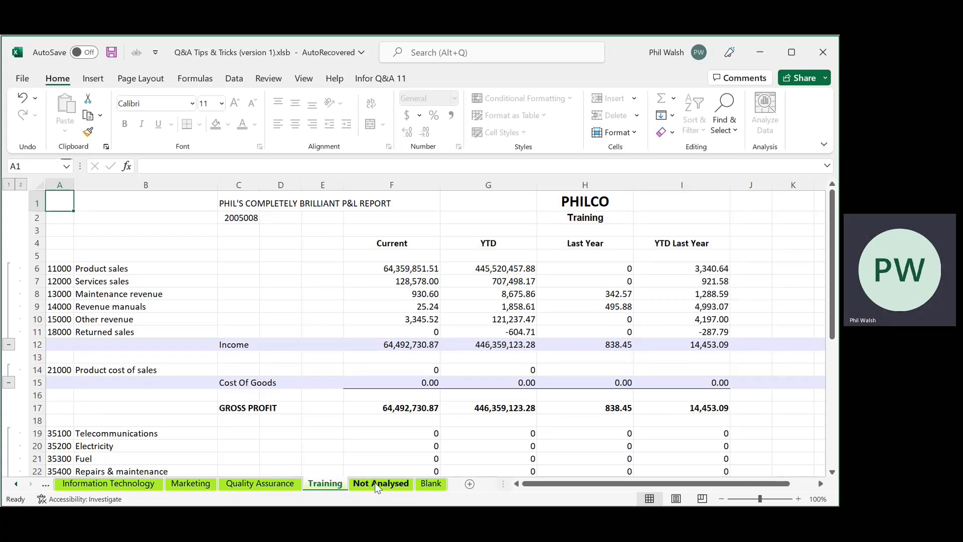
pyautogui.click(428, 486)
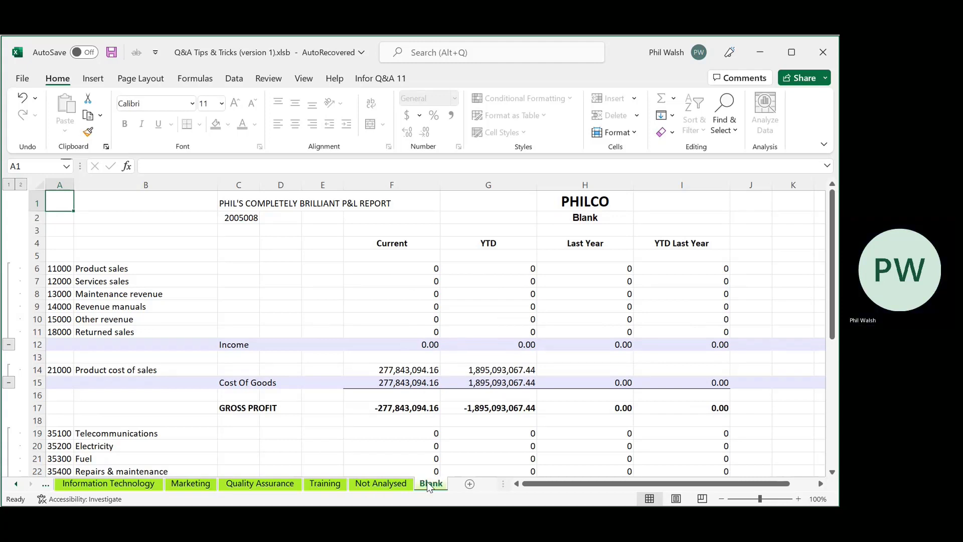
# Step: Insert a new sheet and start a Summary Report at B2 for business unit 'PK1
pyautogui.click(469, 484)
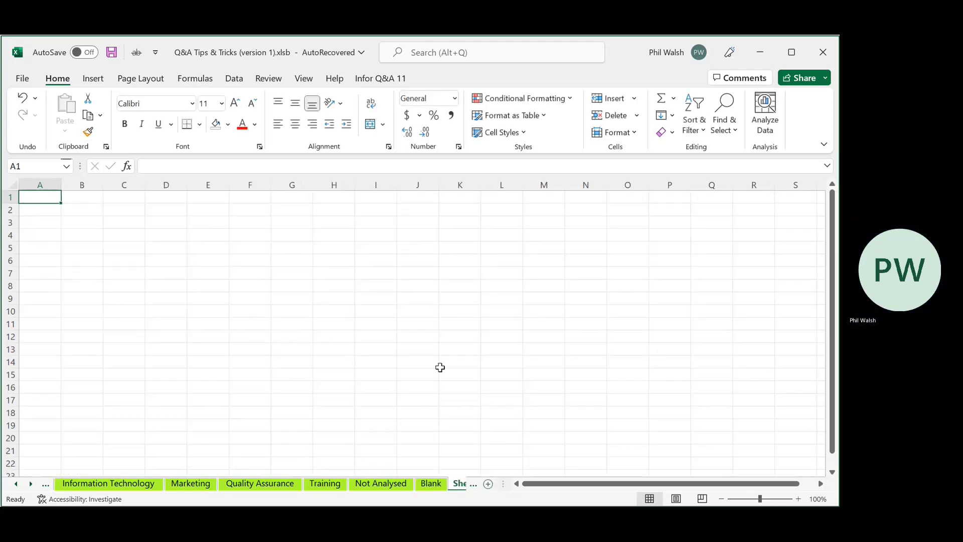
pyautogui.moveTo(426, 350); pyautogui.dragTo(427, 337)
pyautogui.click(88, 206)
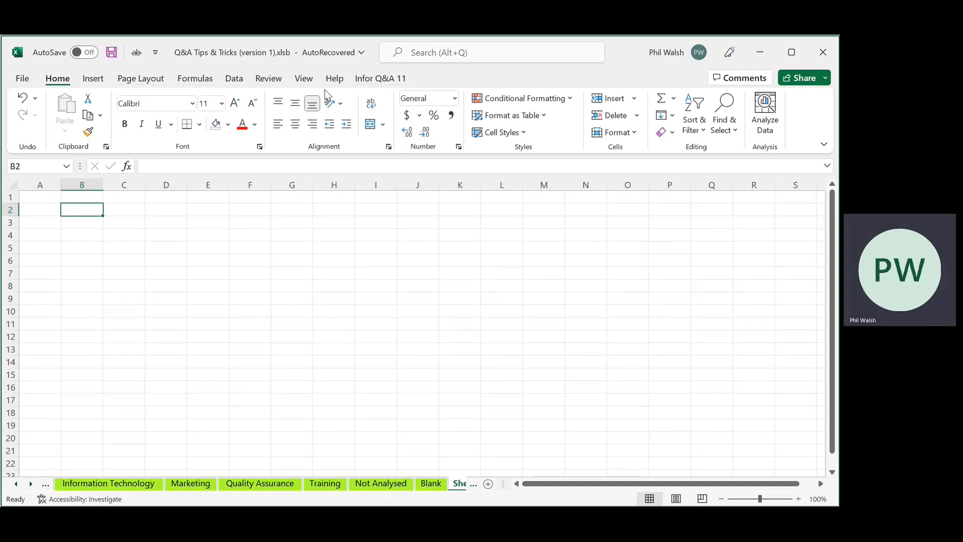
pyautogui.click(368, 82)
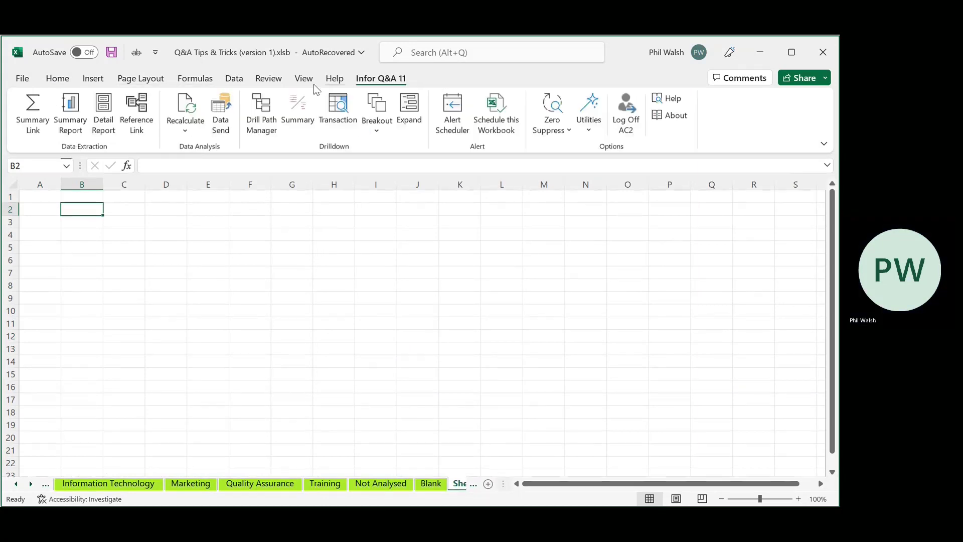
pyautogui.click(70, 108)
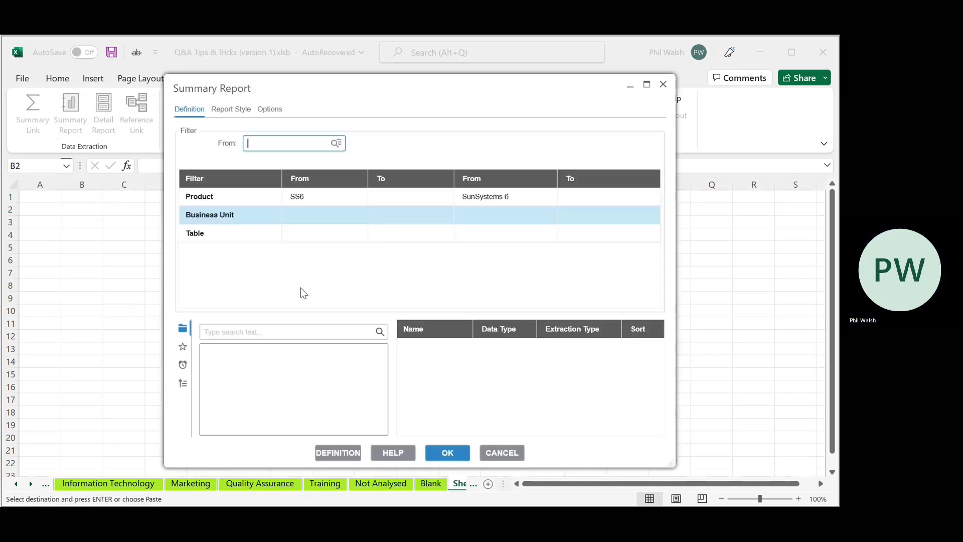
pyautogui.write('P')
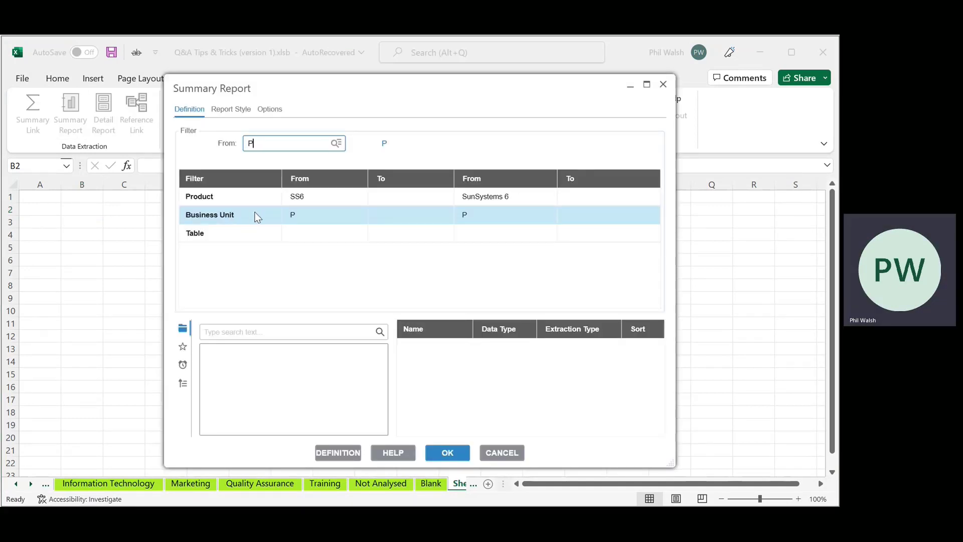
pyautogui.write('K1')
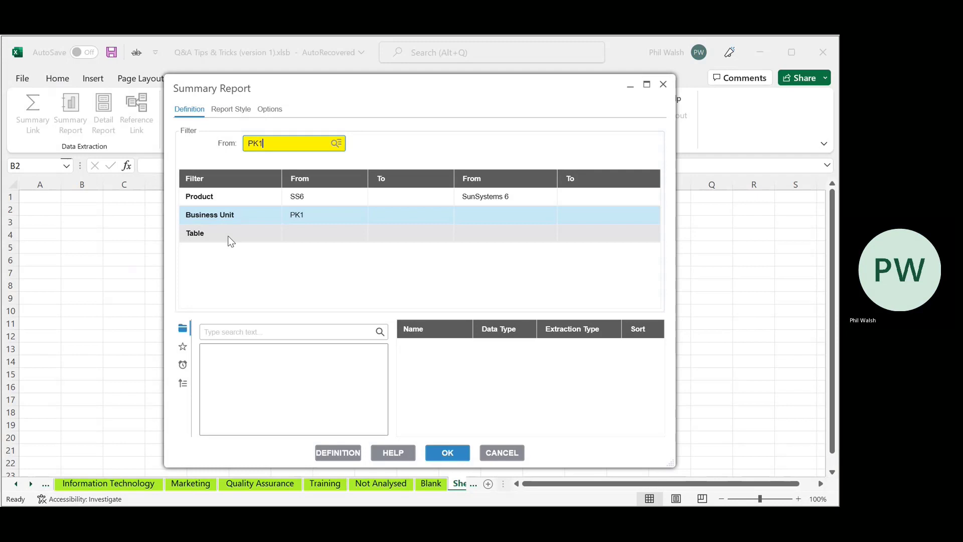
pyautogui.press('Left')
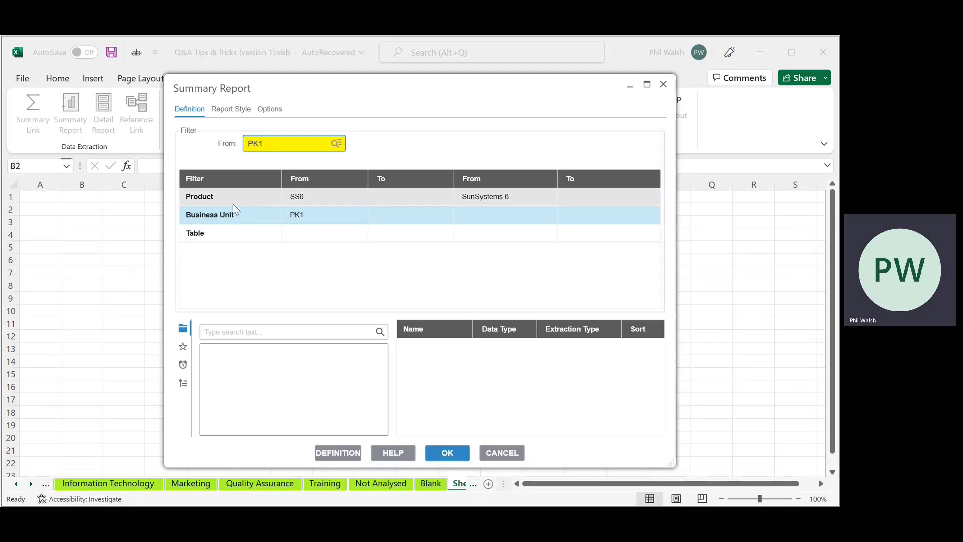
pyautogui.write("'")
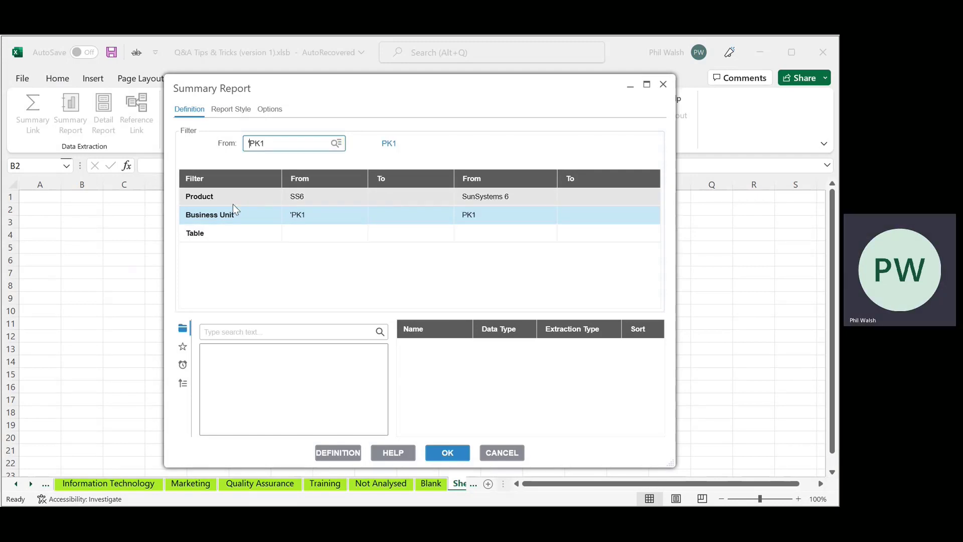
# Step: Choose table L1 Product Type, filter Analysis Code to <ALL>, and output Analysis Code and Name
pyautogui.doubleClick(211, 233)
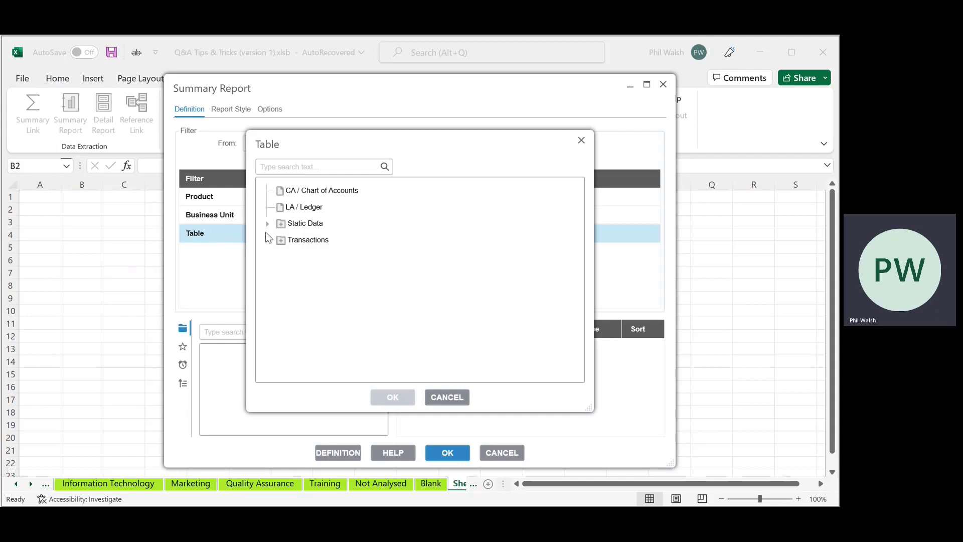
pyautogui.click(268, 224)
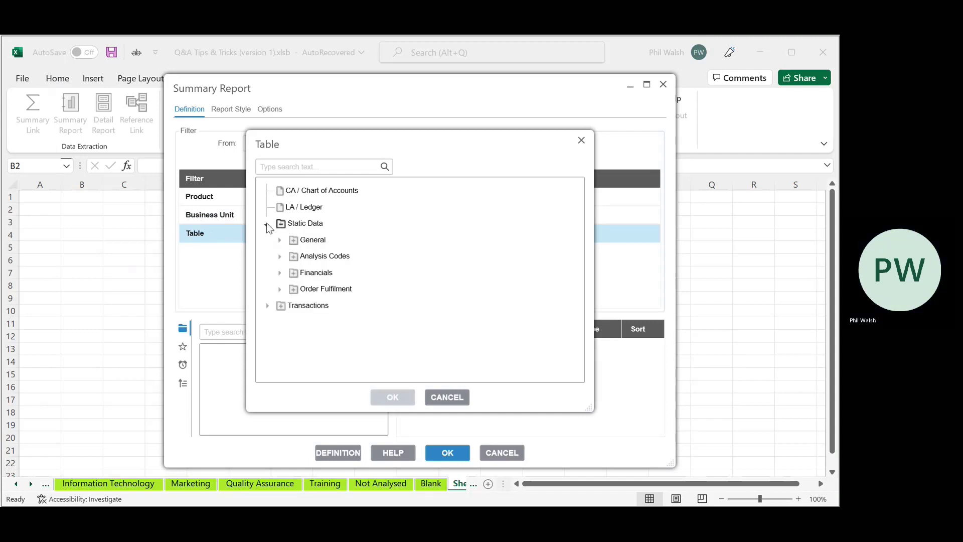
pyautogui.click(280, 257)
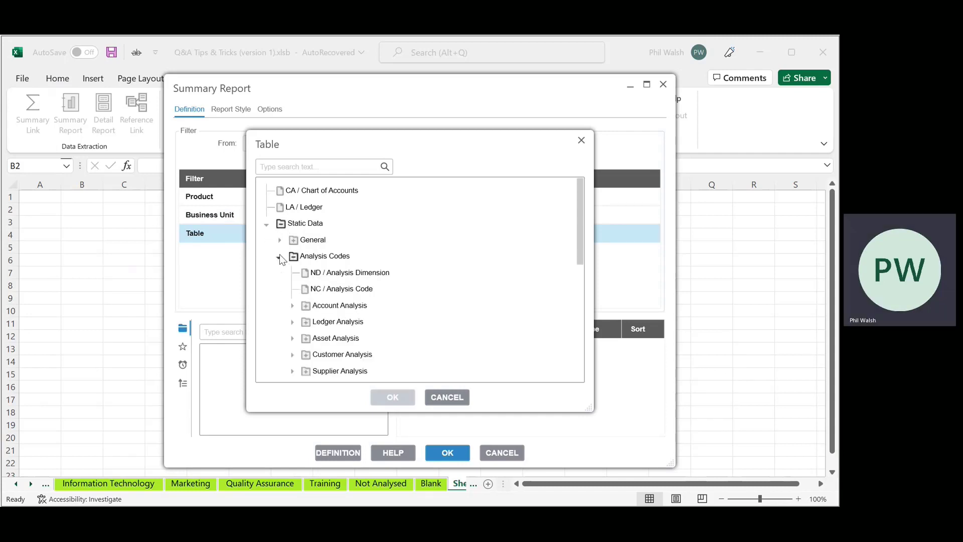
pyautogui.click(292, 322)
pyautogui.scroll(-2, 440, 308)
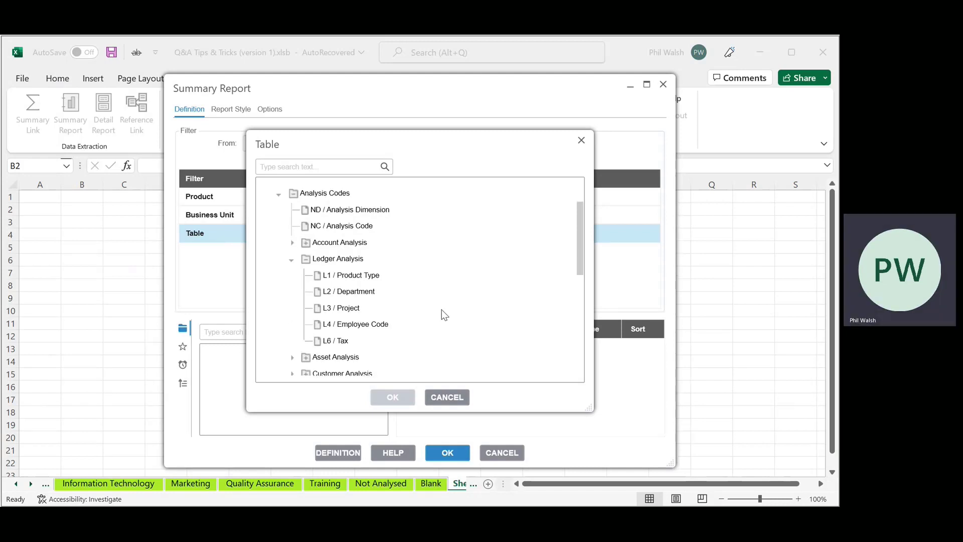
pyautogui.doubleClick(359, 275)
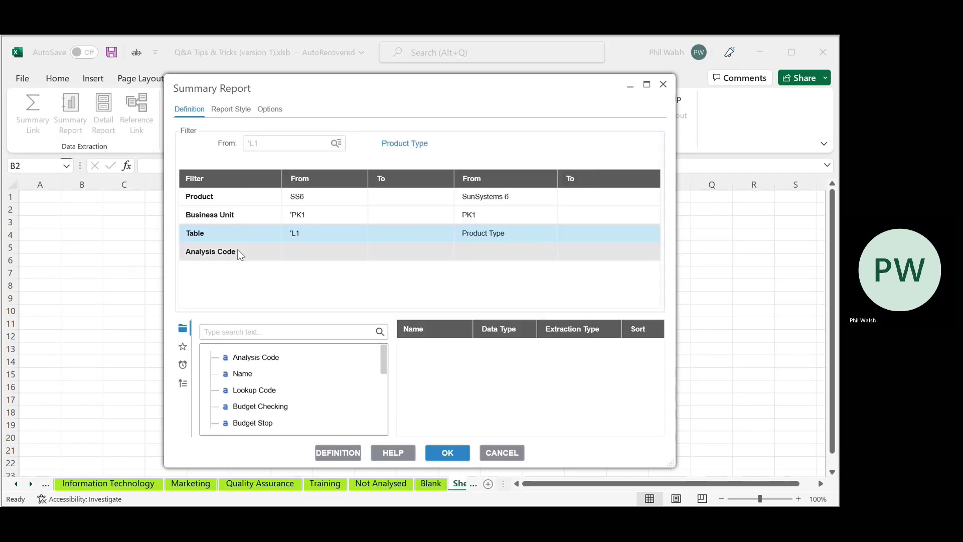
pyautogui.click(238, 251)
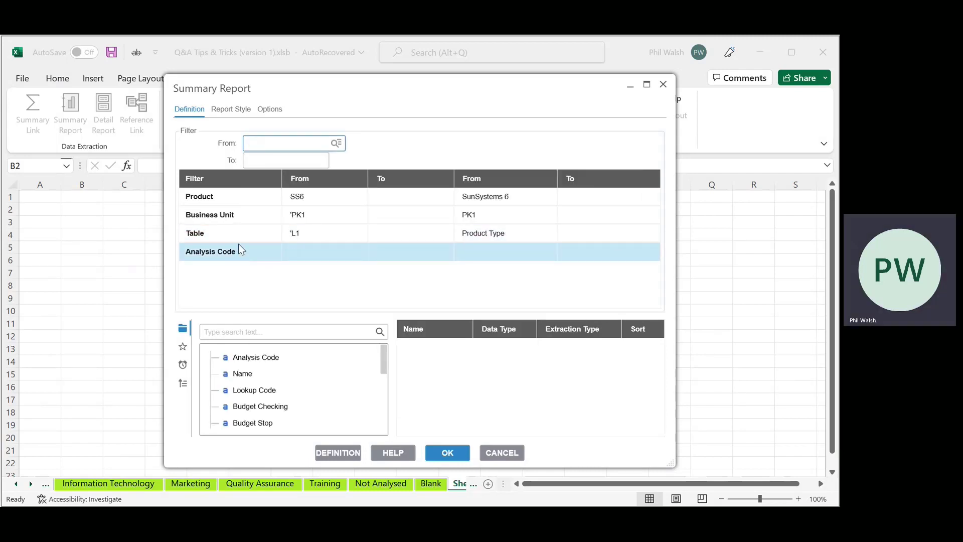
pyautogui.write('<ALL>')
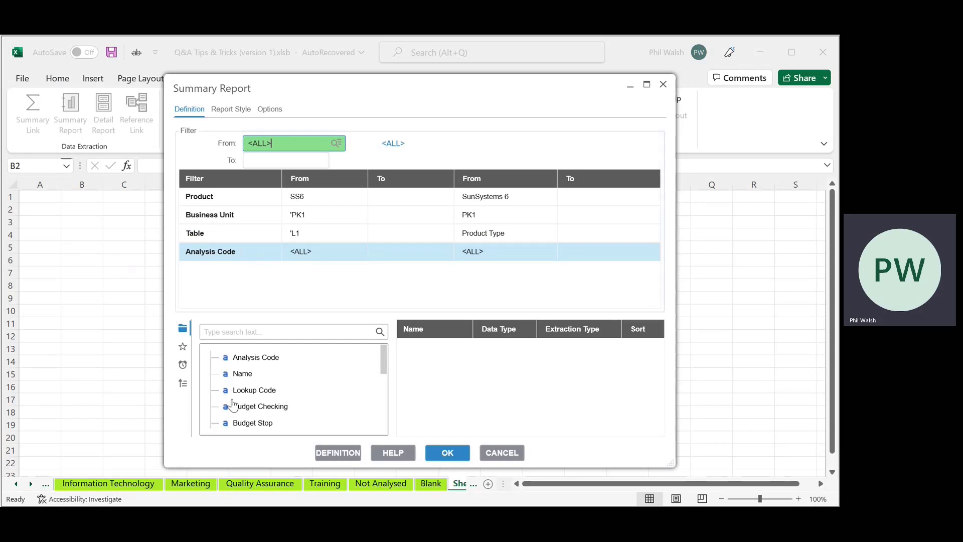
pyautogui.doubleClick(255, 357)
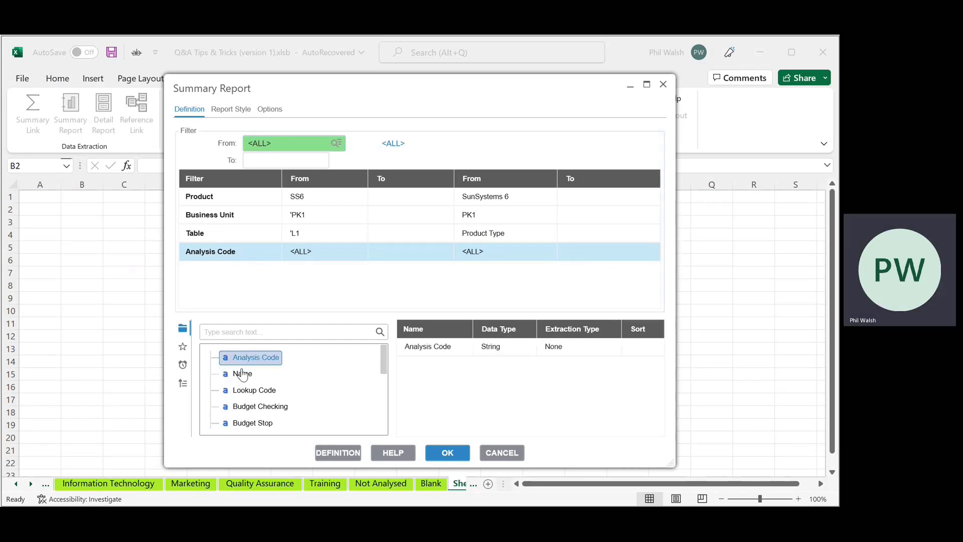
pyautogui.doubleClick(242, 374)
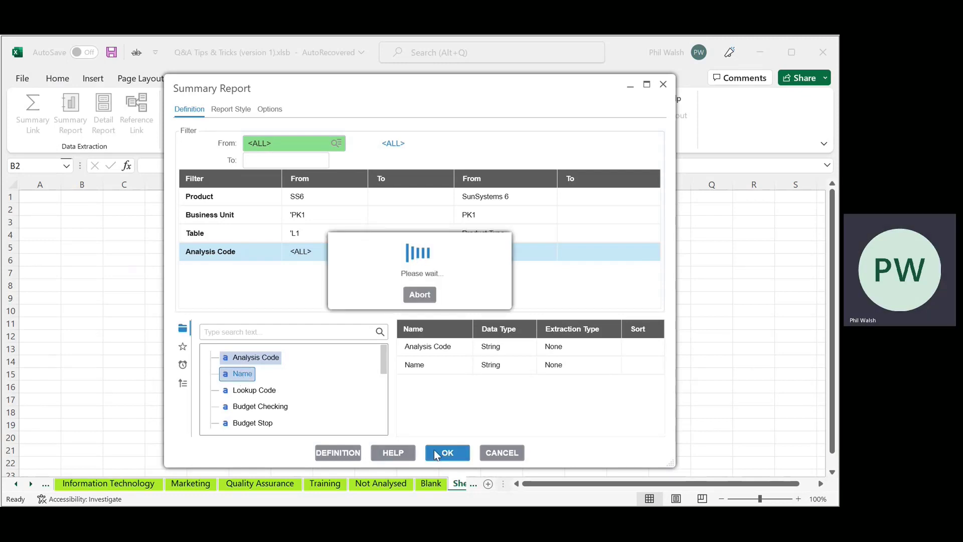
# Step: Start a second Summary Report at E2 for 'PK1 on the Ledger table with Account Code <ALL>
pyautogui.click(436, 401)
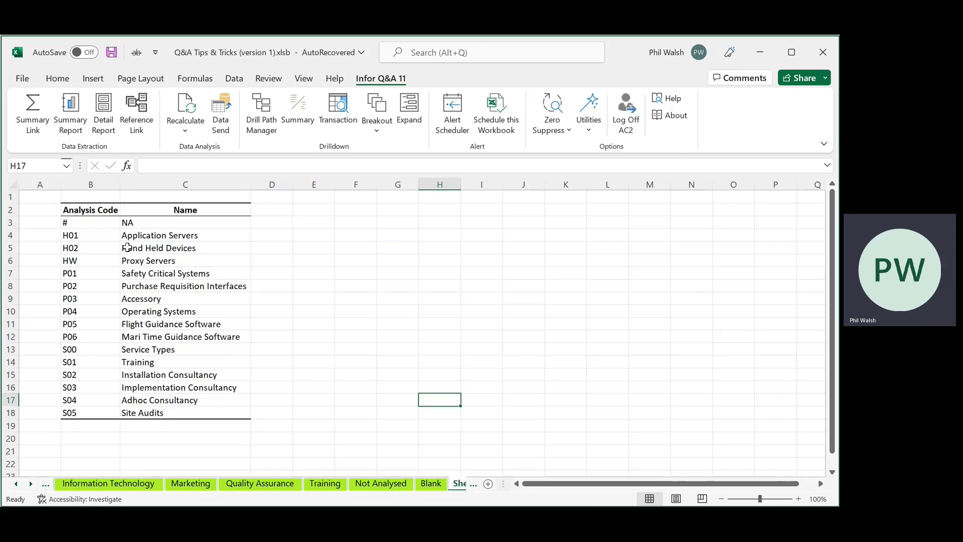
pyautogui.click(309, 210)
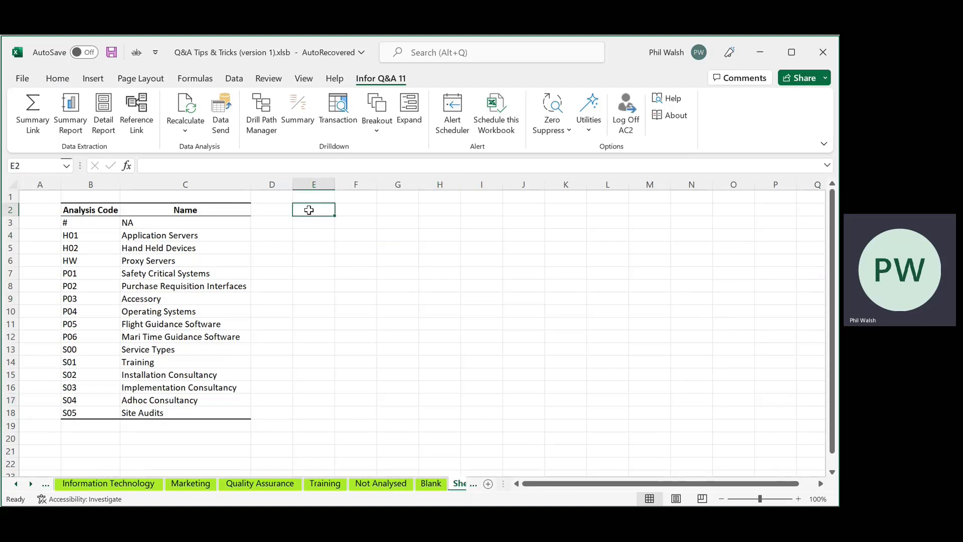
pyautogui.click(70, 112)
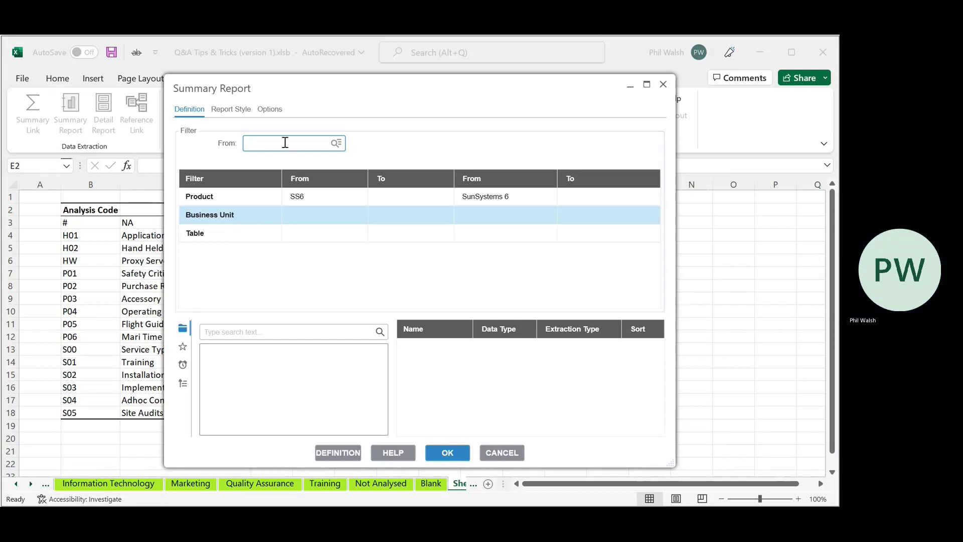
pyautogui.write("'PK1")
pyautogui.click(240, 239)
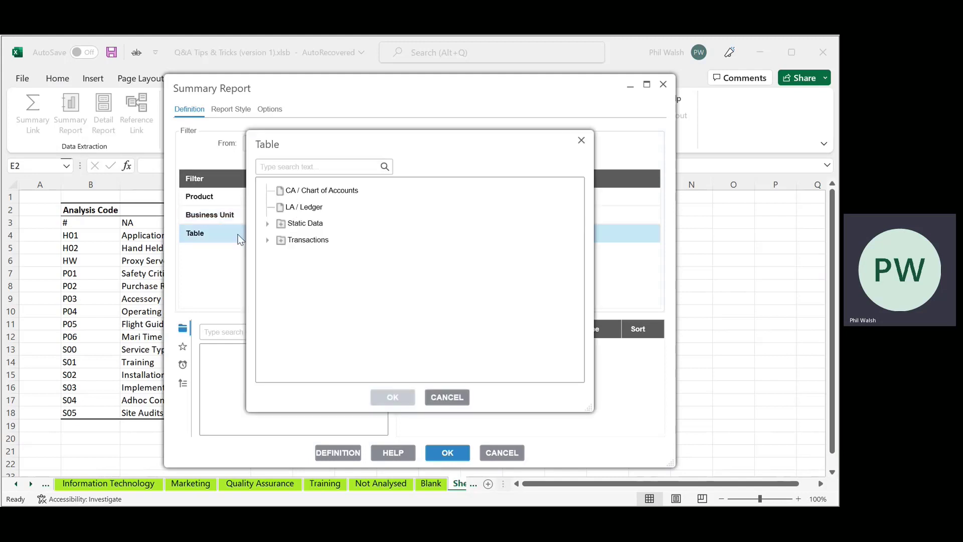
pyautogui.doubleClick(321, 205)
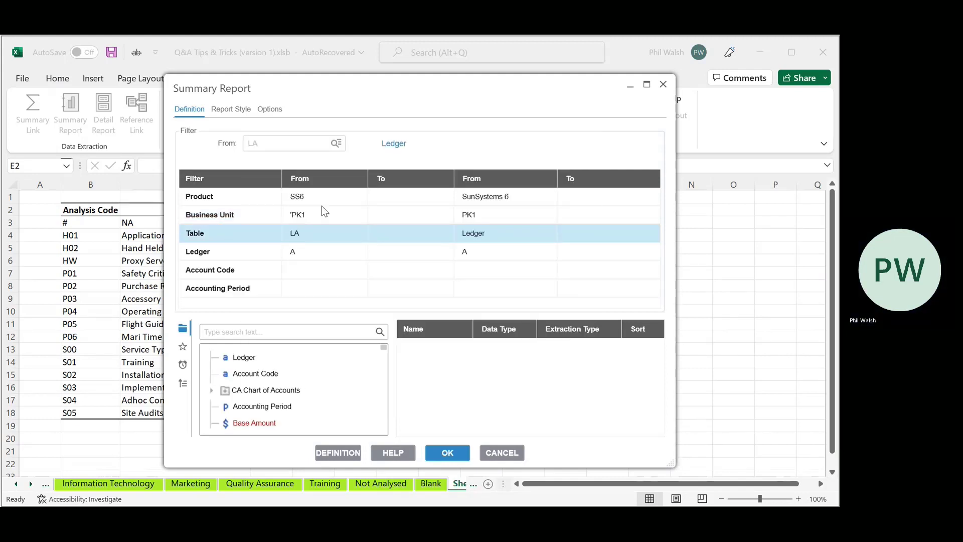
pyautogui.click(221, 268)
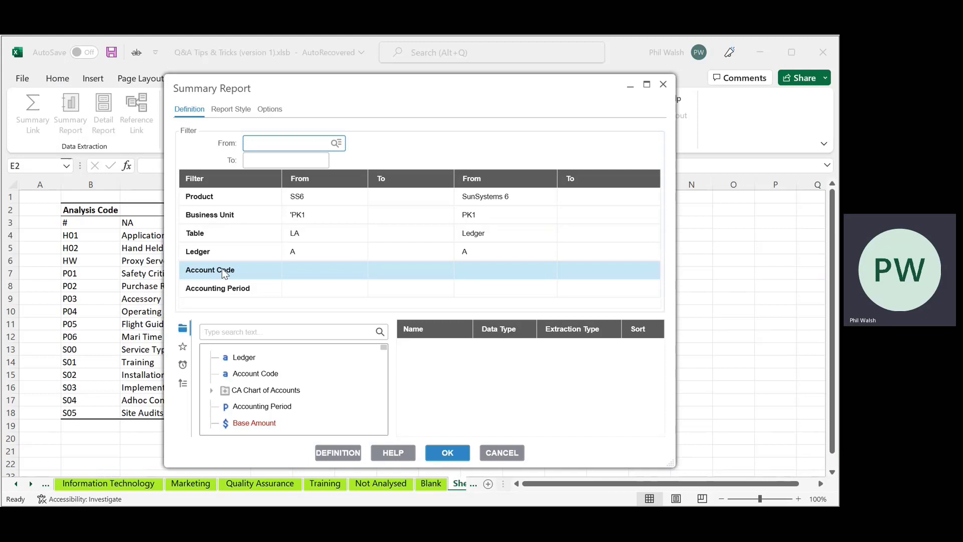
pyautogui.write('<ALL>')
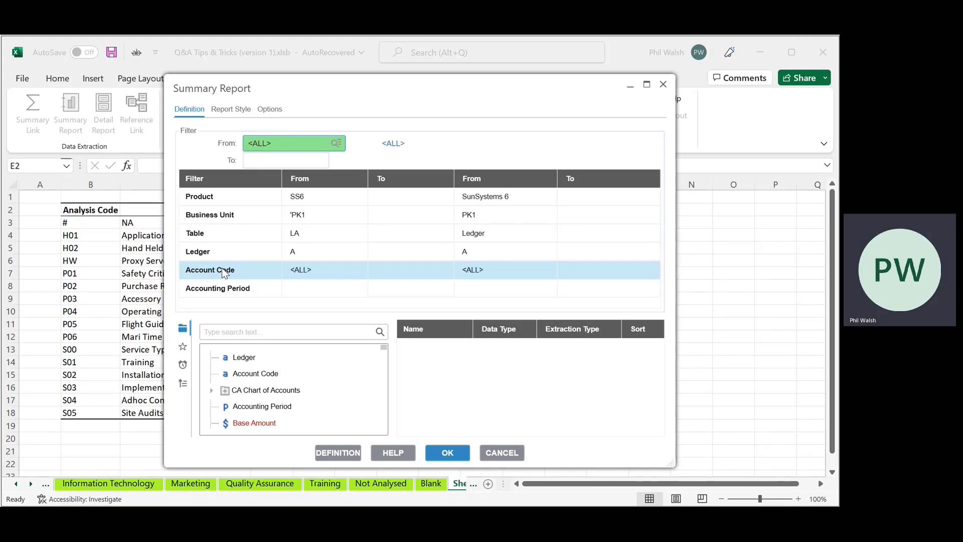
# Step: Set Accounting Period to <ALL>, add Product Type Analysis Code, L1 Name and summed Base Amount, and run it
pyautogui.click(248, 286)
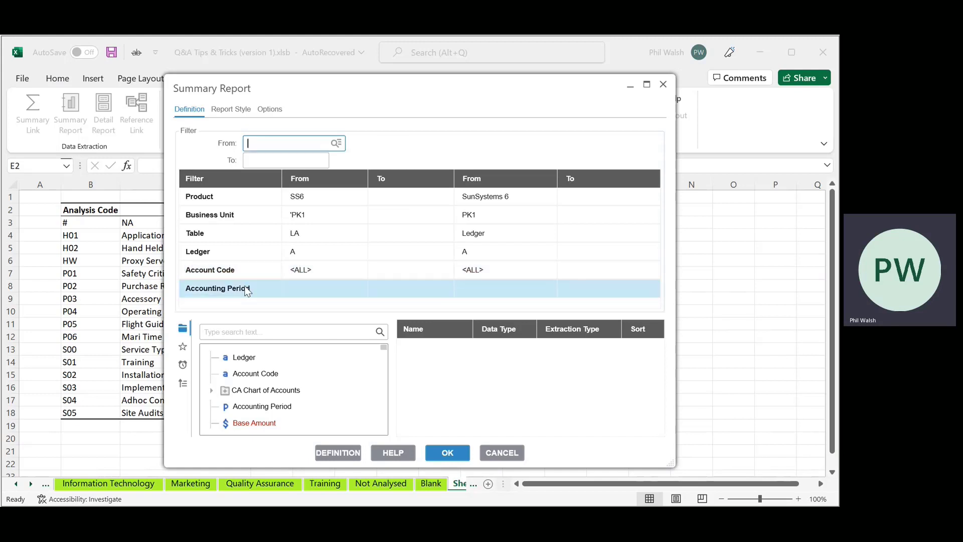
pyautogui.write('<AL>')
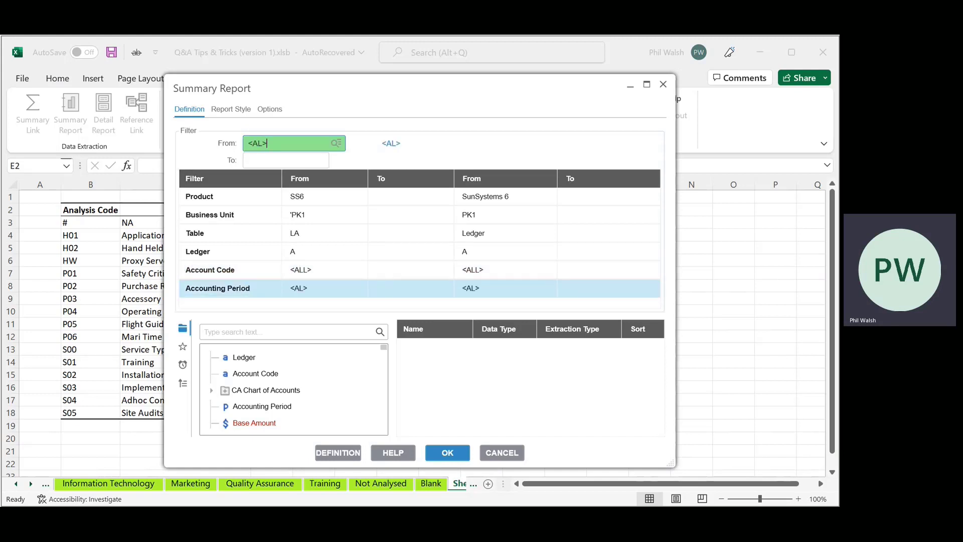
pyautogui.press('BackSpace')
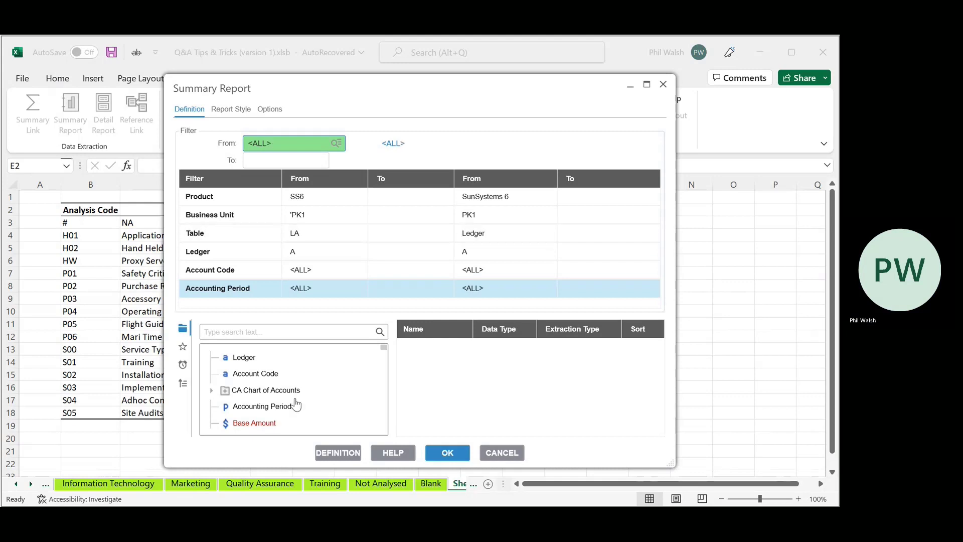
pyautogui.scroll(-6, 298, 401)
pyautogui.scroll(-5, 302, 400)
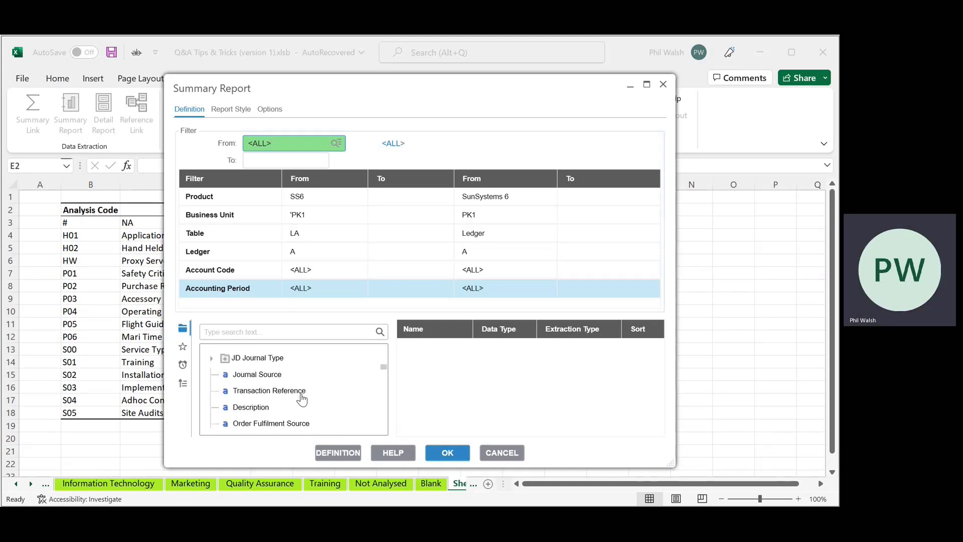
pyautogui.scroll(-3, 301, 400)
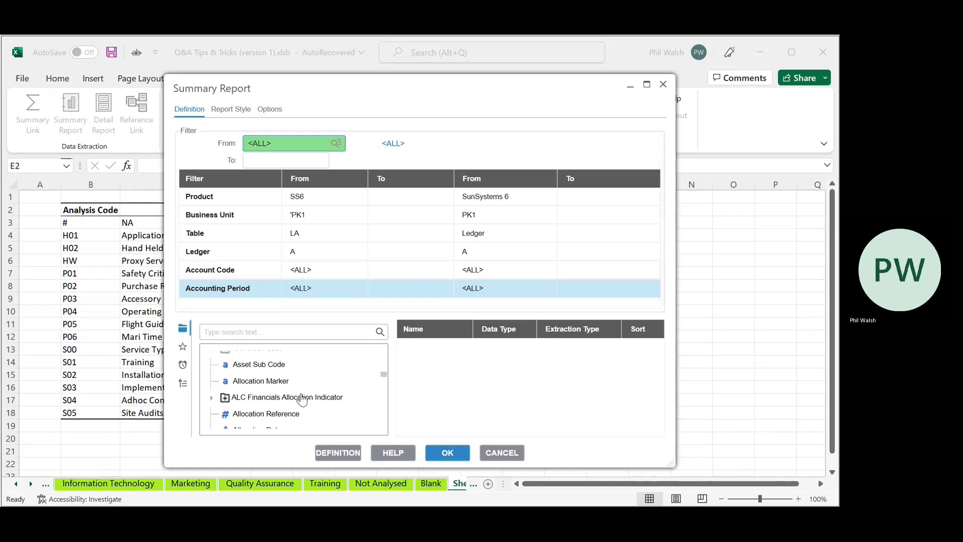
pyautogui.scroll(-6, 302, 400)
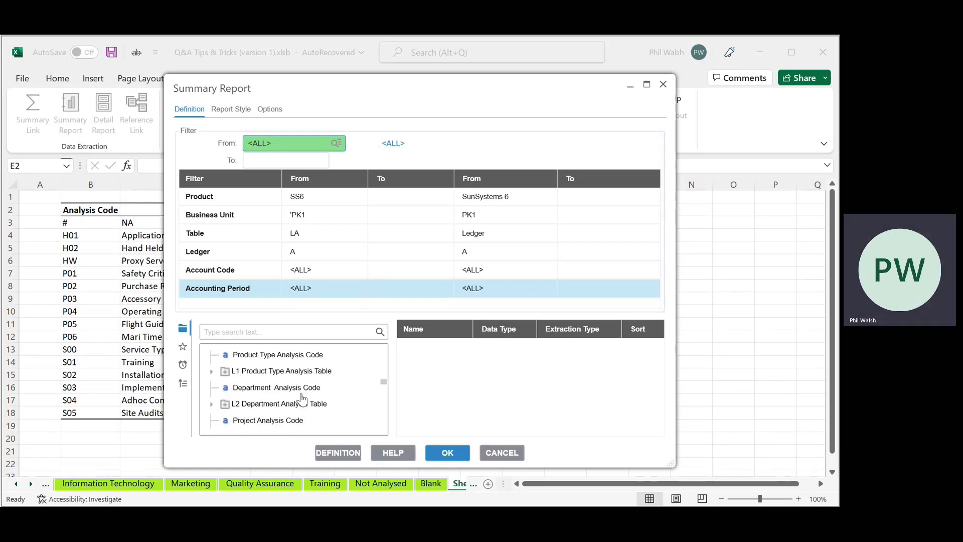
pyautogui.doubleClick(246, 357)
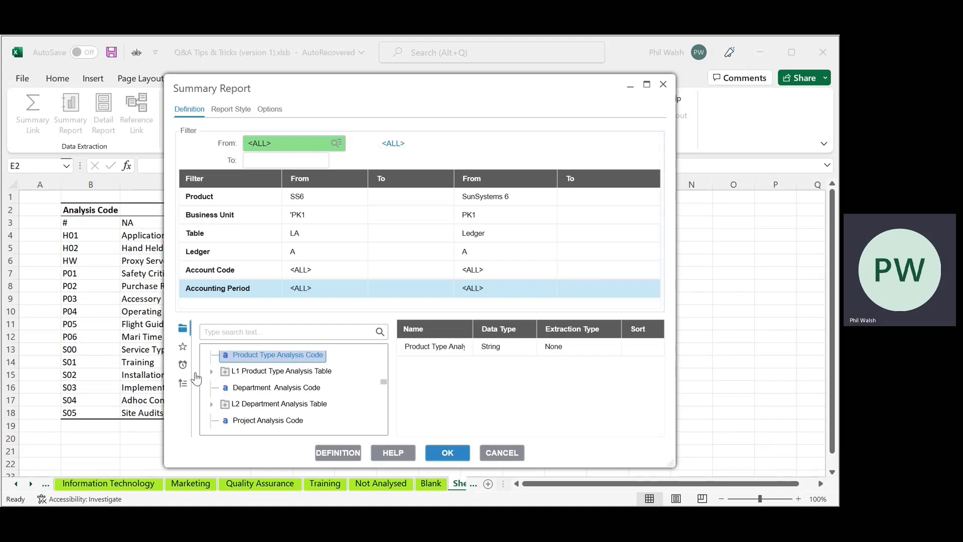
pyautogui.click(212, 372)
pyautogui.doubleClick(254, 403)
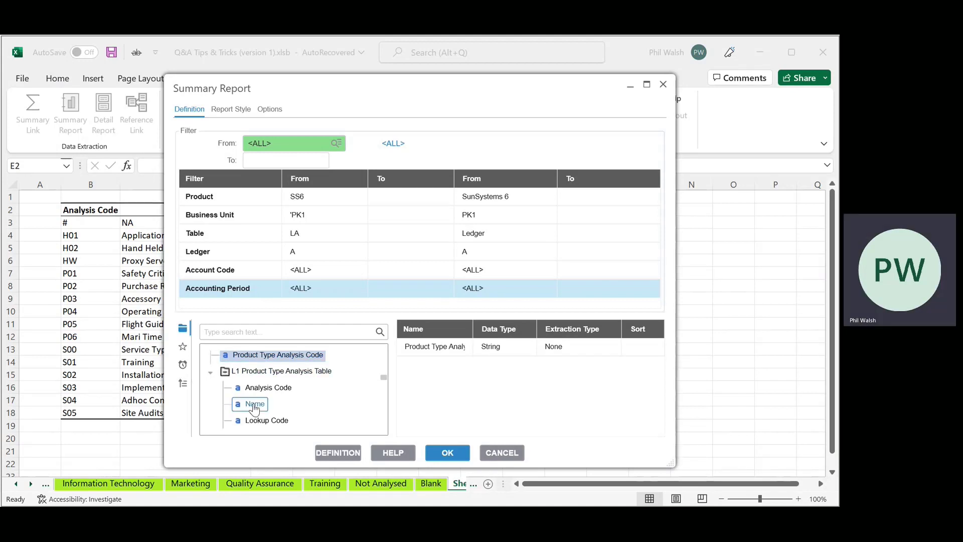
pyautogui.moveTo(382, 379); pyautogui.dragTo(384, 354)
pyautogui.doubleClick(253, 402)
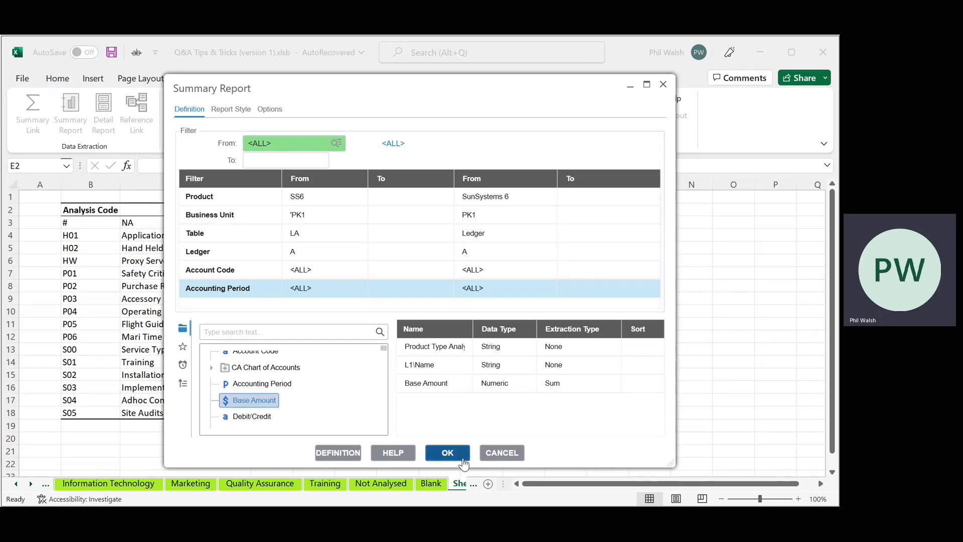
pyautogui.click(448, 453)
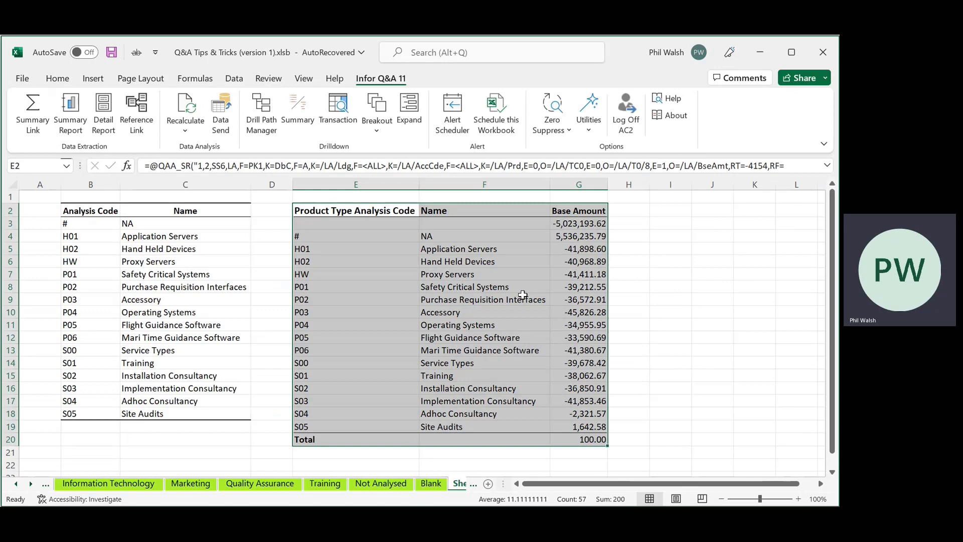
# Step: Review the blank-code row E3:G3, then copy the E2 report formula into I2
pyautogui.moveTo(300, 225); pyautogui.dragTo(580, 434)
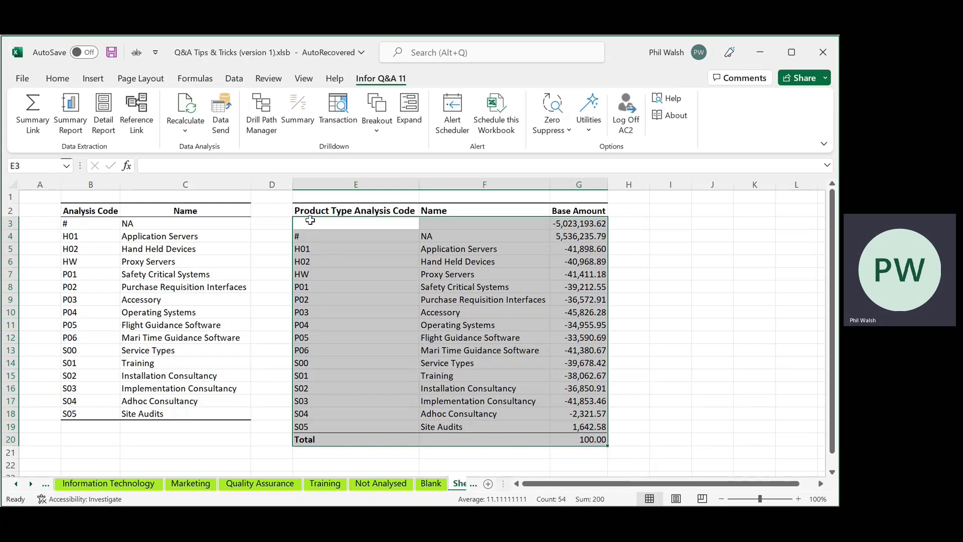
pyautogui.moveTo(308, 222); pyautogui.dragTo(565, 225)
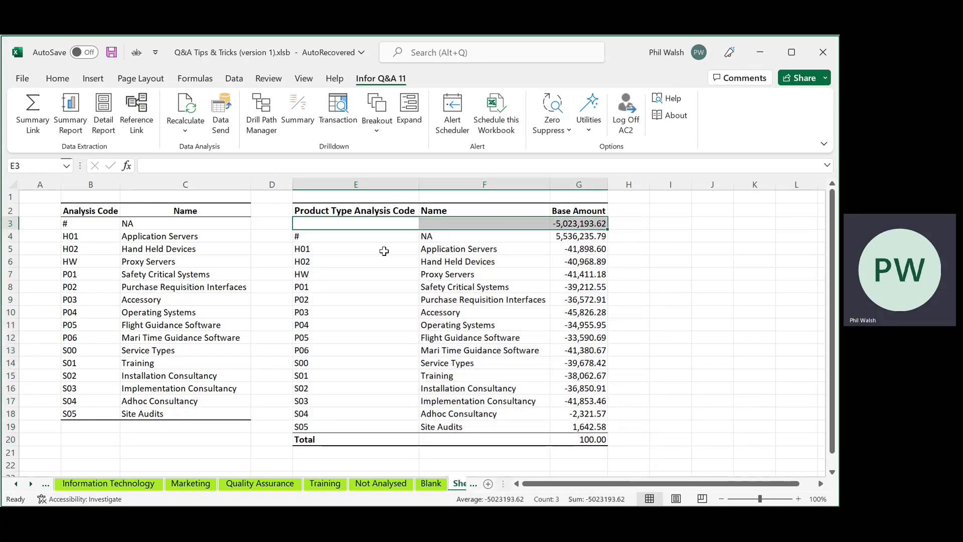
pyautogui.moveTo(362, 224); pyautogui.dragTo(566, 226)
pyautogui.click(365, 212)
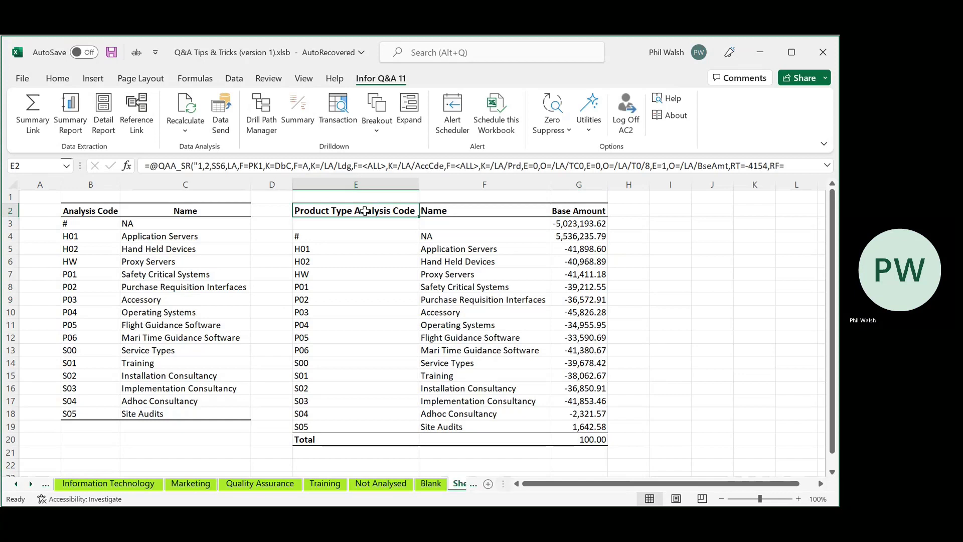
pyautogui.hotkey('ctrl', 'c')
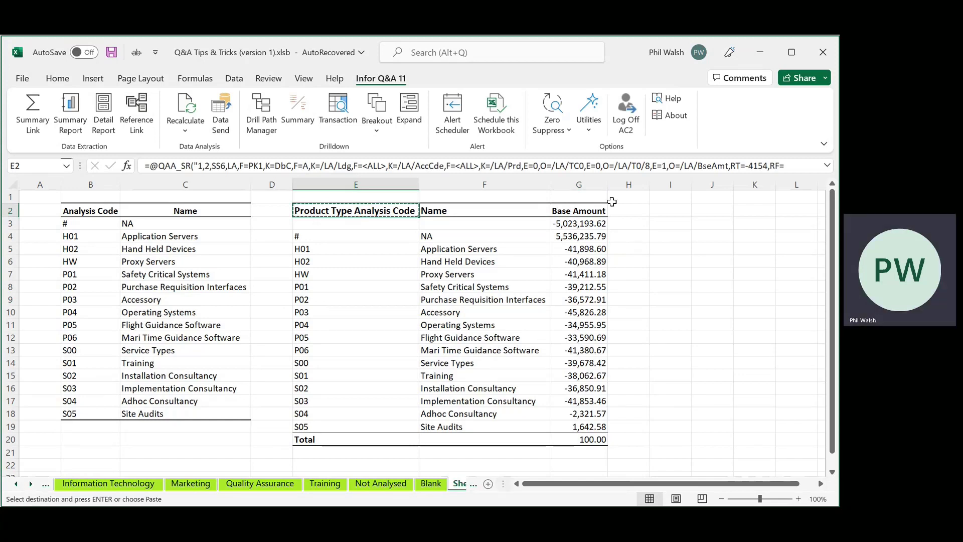
pyautogui.click(663, 211)
pyautogui.hotkey('ctrl', 'v')
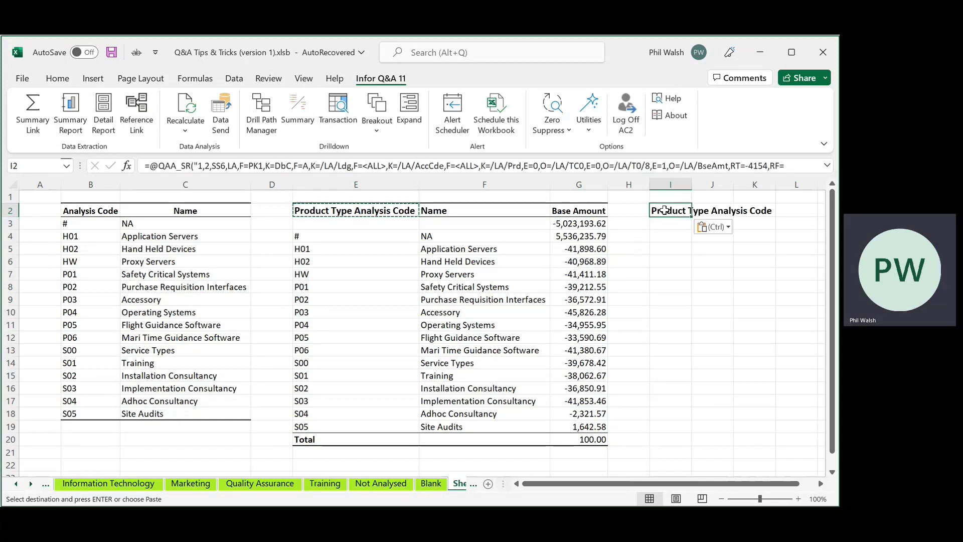
pyautogui.click(821, 484)
pyautogui.click(820, 484)
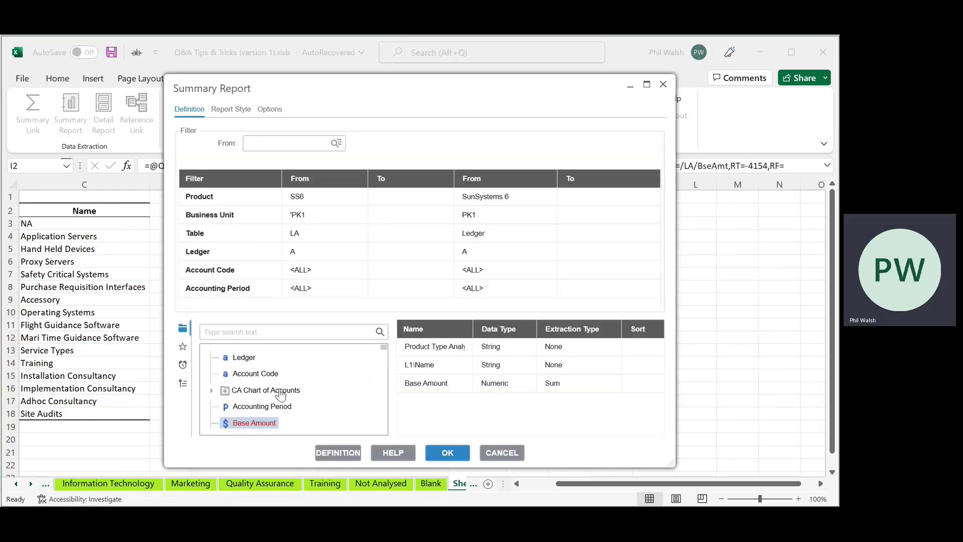
# Step: Set the Product Type Analysis Code filter upper bound to ! and rerun the report
pyautogui.scroll(-3, 295, 409)
pyautogui.scroll(-8, 295, 408)
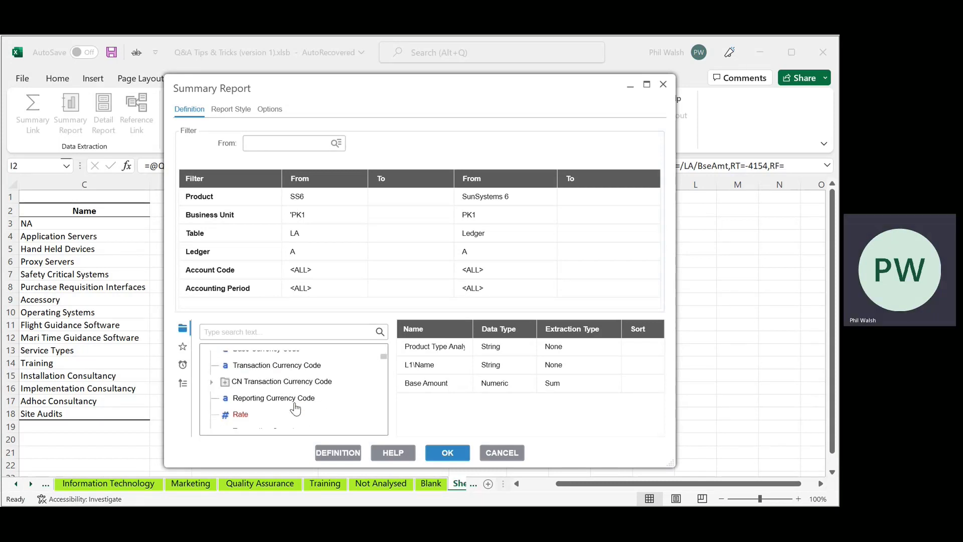
pyautogui.scroll(-10, 295, 409)
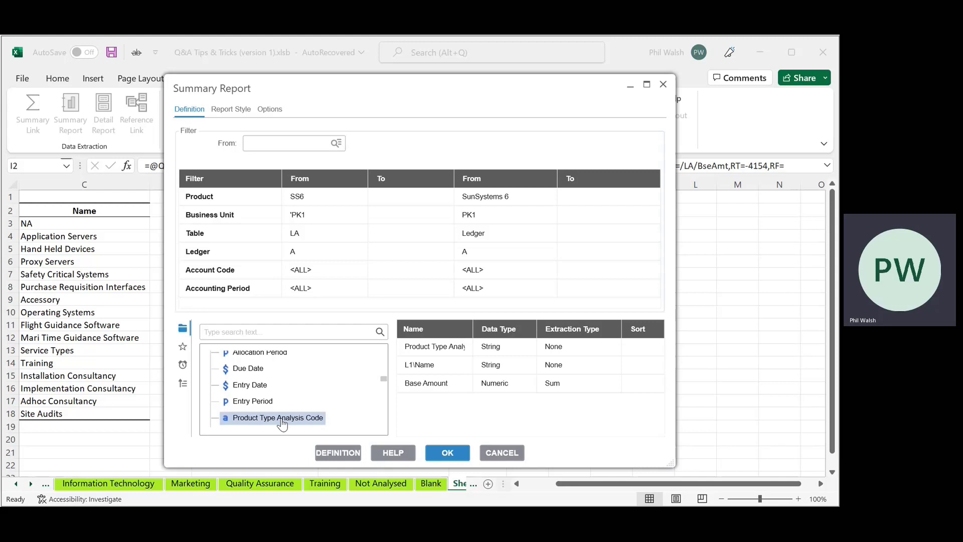
pyautogui.moveTo(279, 420); pyautogui.dragTo(239, 304)
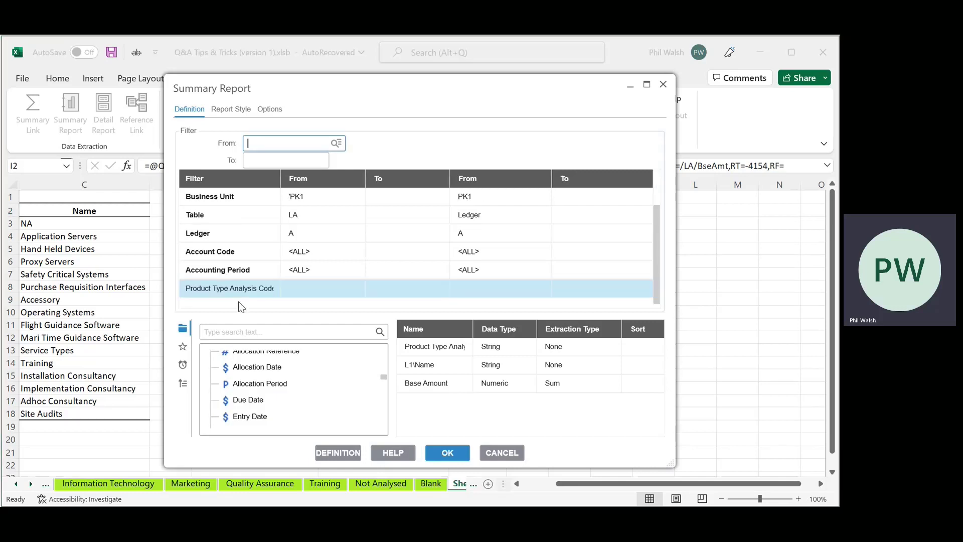
pyautogui.click(268, 158)
pyautogui.write('!')
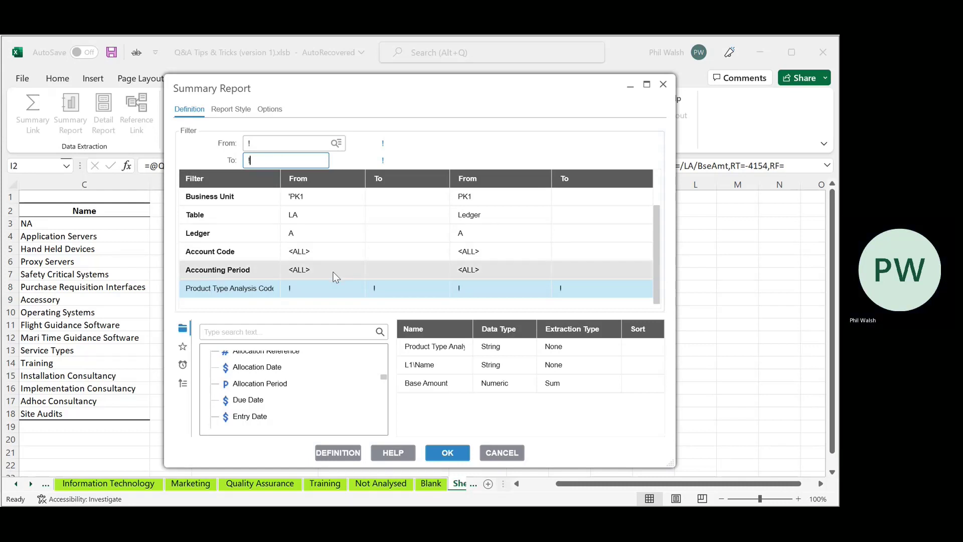
pyautogui.click(444, 452)
# Step: Check the blank-code Base Amount of -5,023,193.62 in K3, then select the extraction formula in I2
pyautogui.click(581, 354)
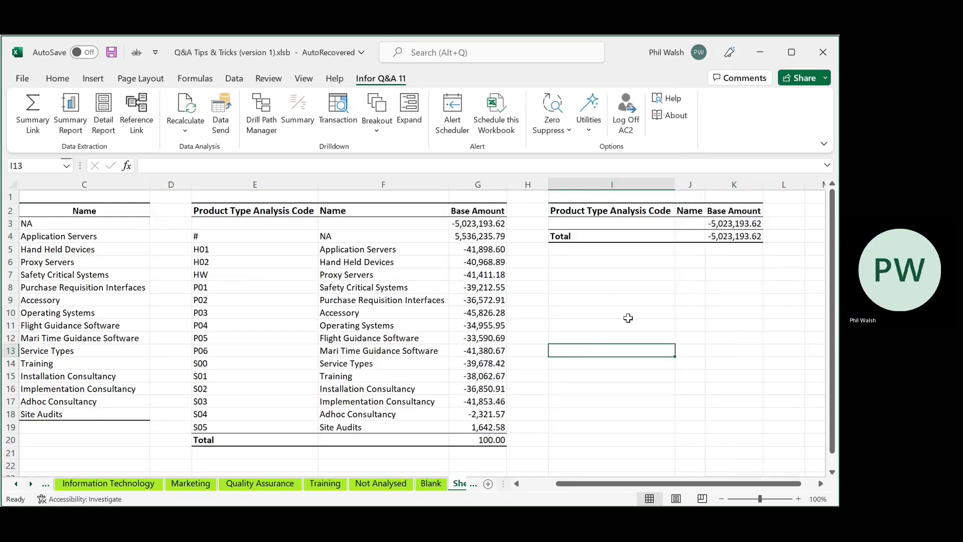
pyautogui.click(744, 223)
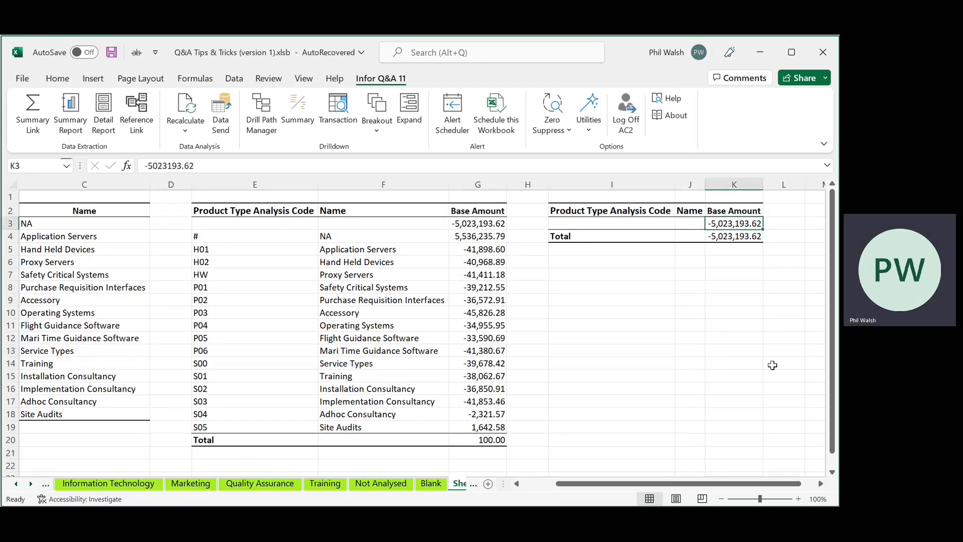
pyautogui.click(821, 483)
pyautogui.click(821, 483)
pyautogui.click(820, 483)
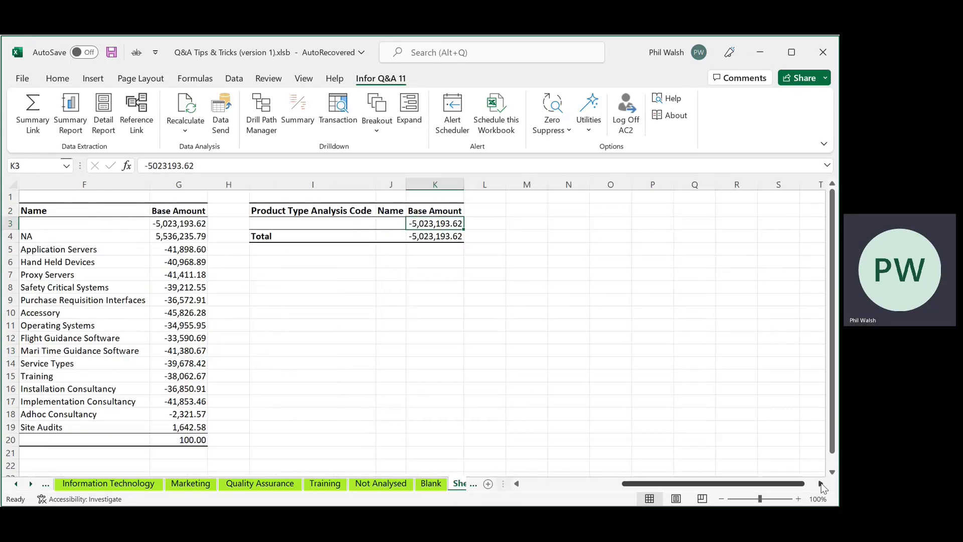
pyautogui.click(820, 482)
pyautogui.click(820, 483)
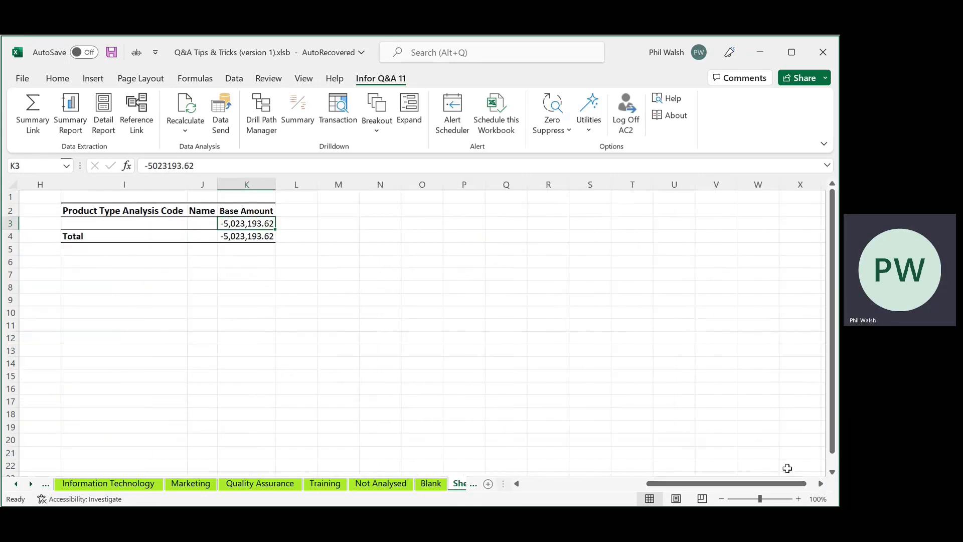
pyautogui.click(92, 211)
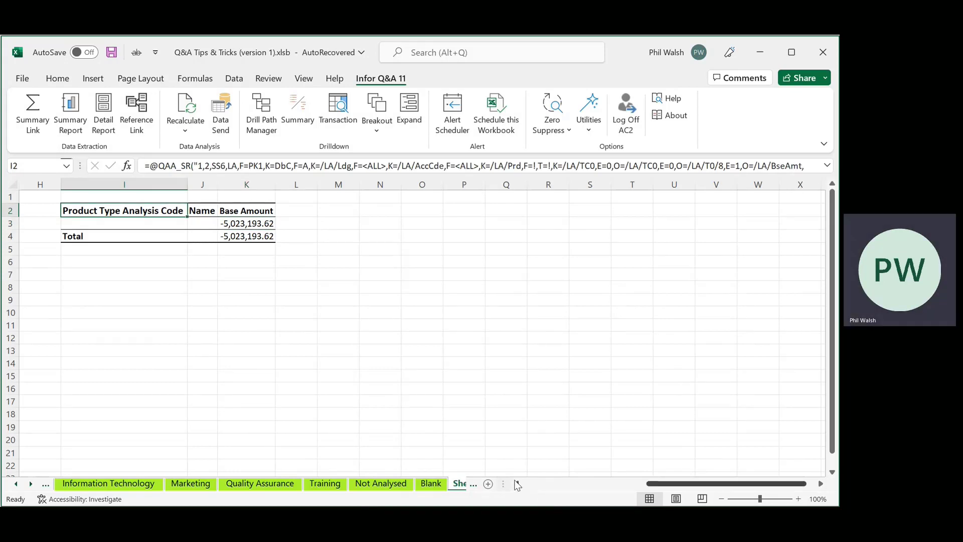
pyautogui.click(517, 484)
pyautogui.click(517, 484)
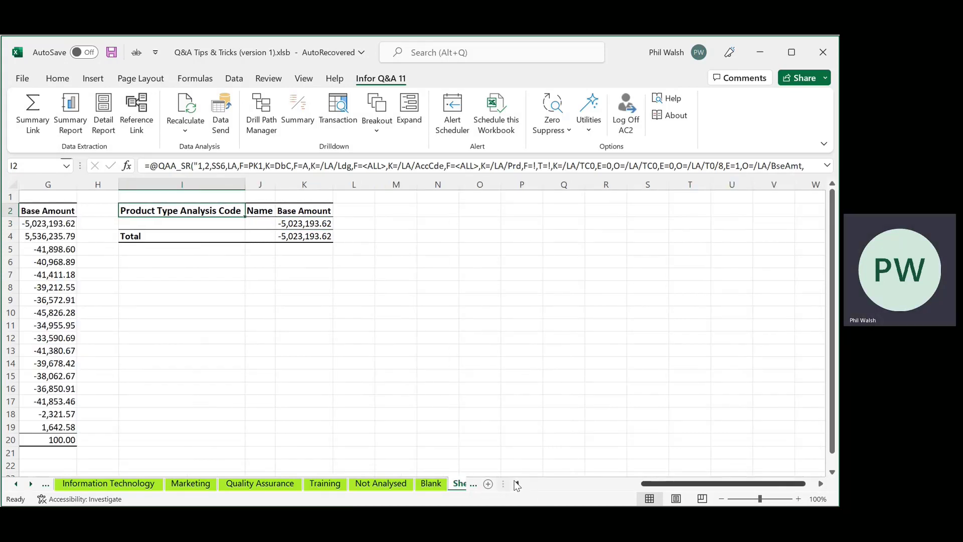
pyautogui.click(517, 484)
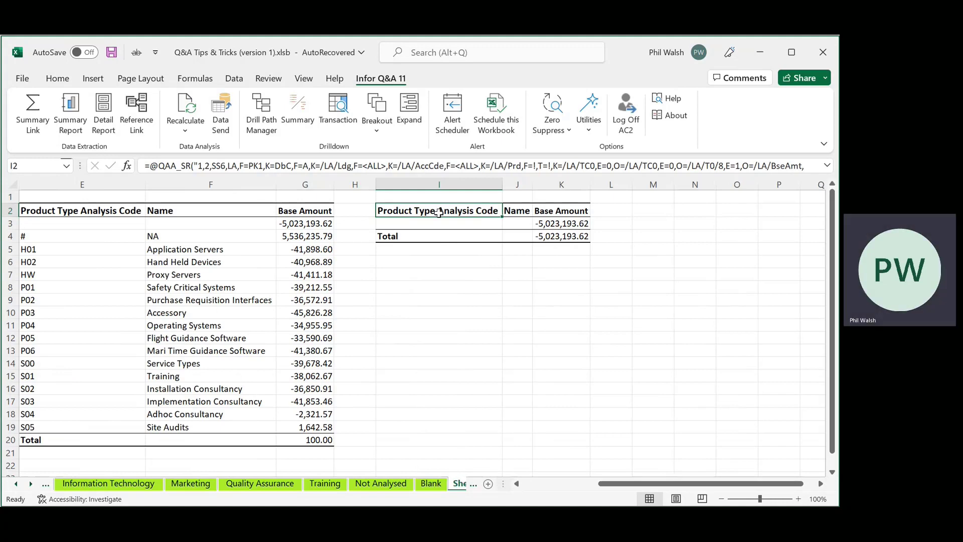
# Step: Change the Product Type Analysis Code filter to <<!,H01,H02 and regenerate the I2 extraction
pyautogui.doubleClick(439, 212)
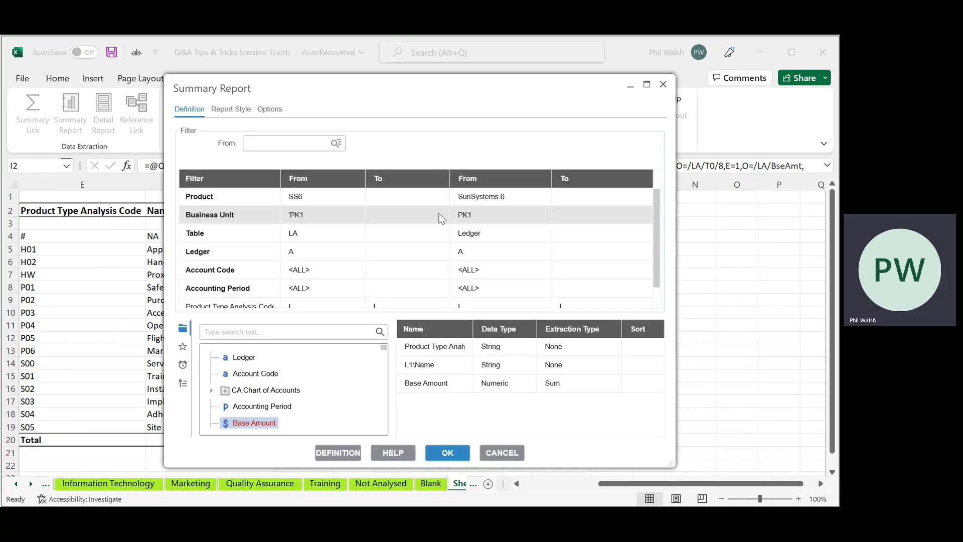
pyautogui.moveTo(413, 98); pyautogui.dragTo(523, 110)
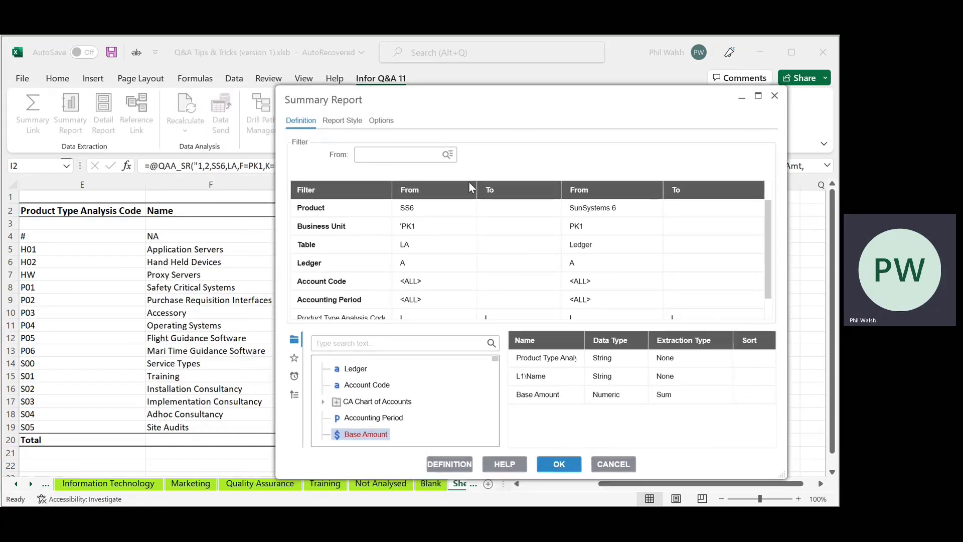
pyautogui.click(357, 313)
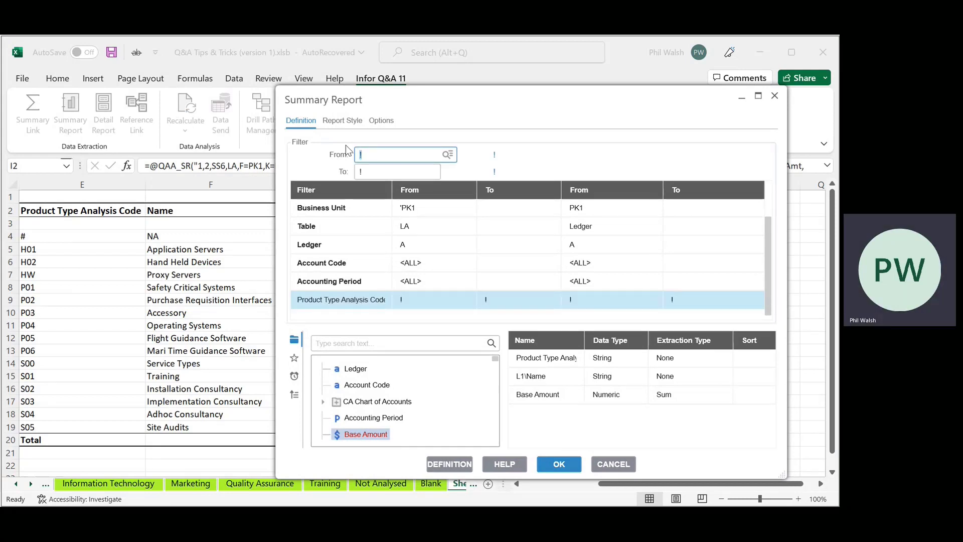
pyautogui.write('<')
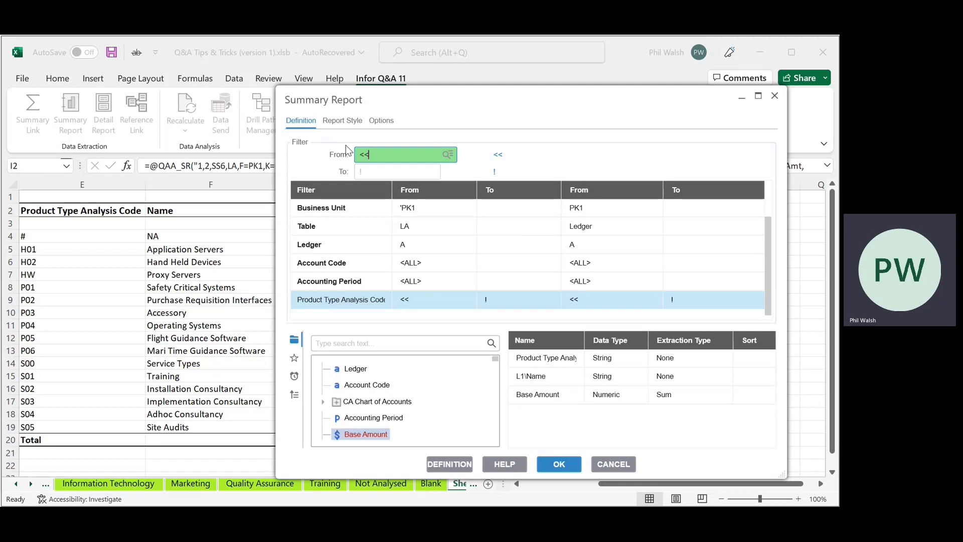
pyautogui.write('<!,H01')
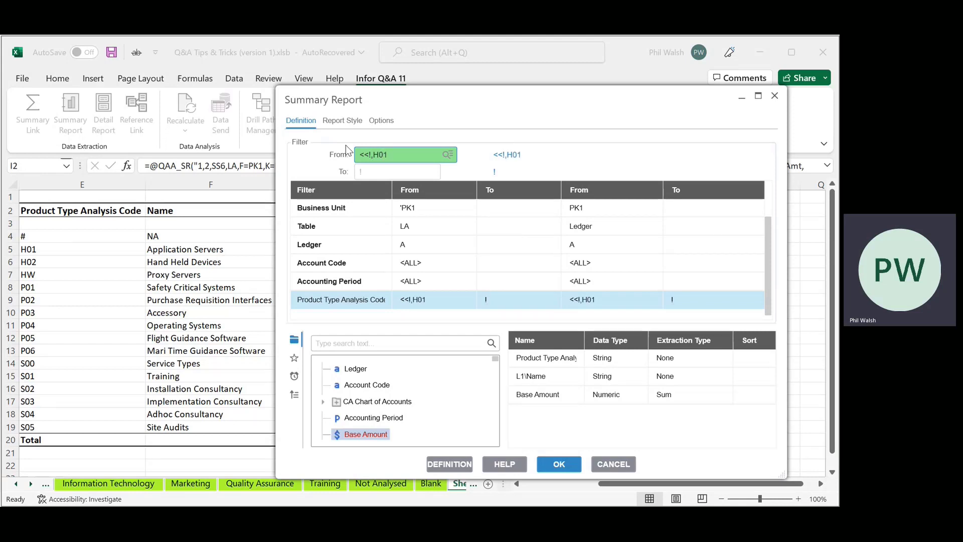
pyautogui.write(',H02')
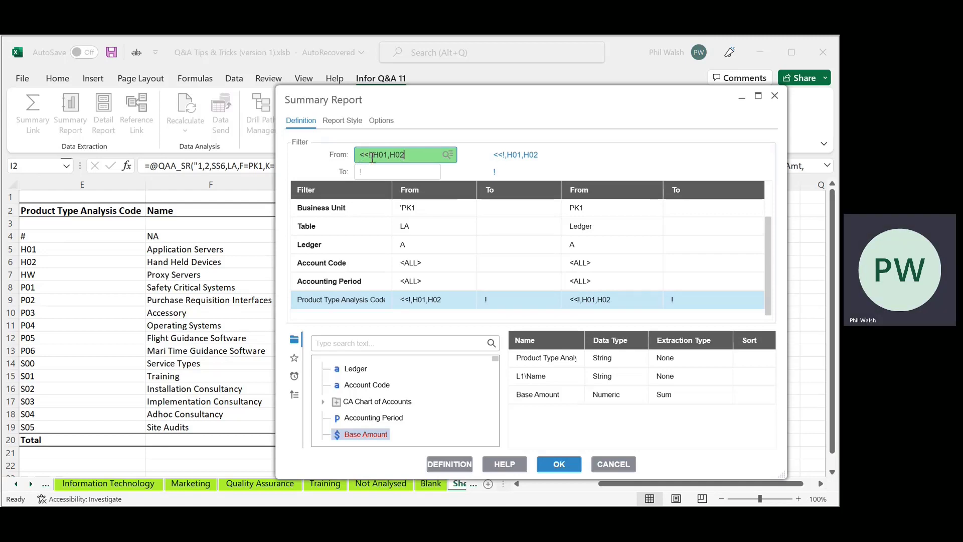
pyautogui.click(541, 484)
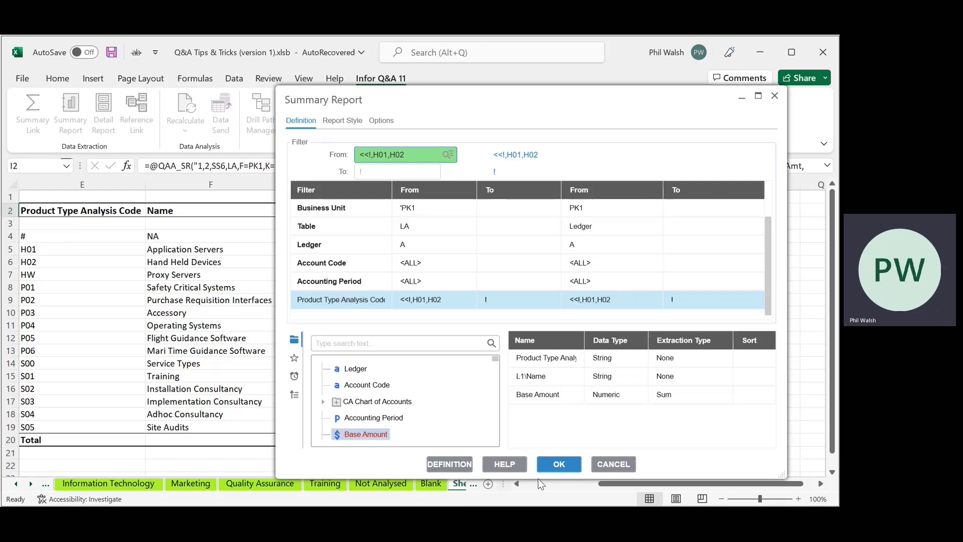
pyautogui.click(550, 469)
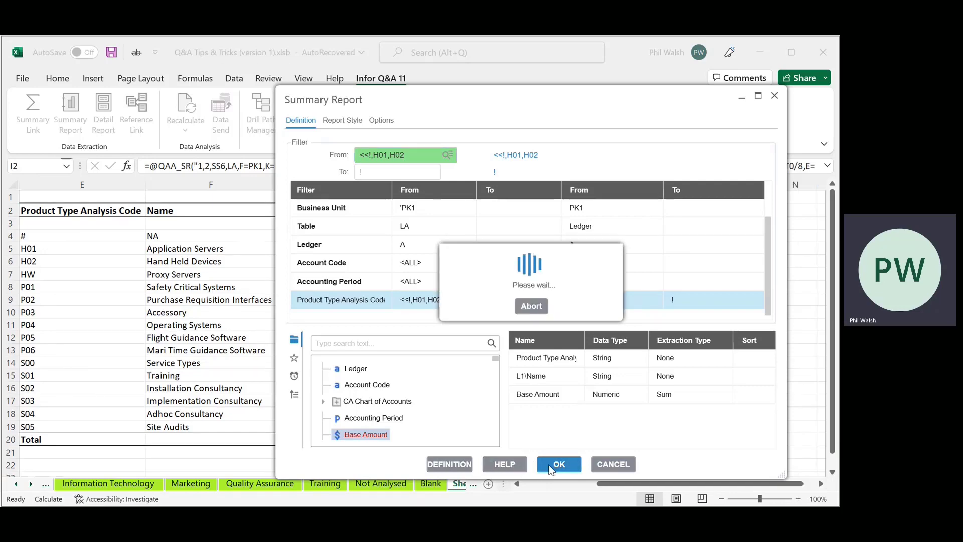
# Step: Review the refreshed table, now without H01 and H02 and totalling 82,967.49
pyautogui.click(523, 337)
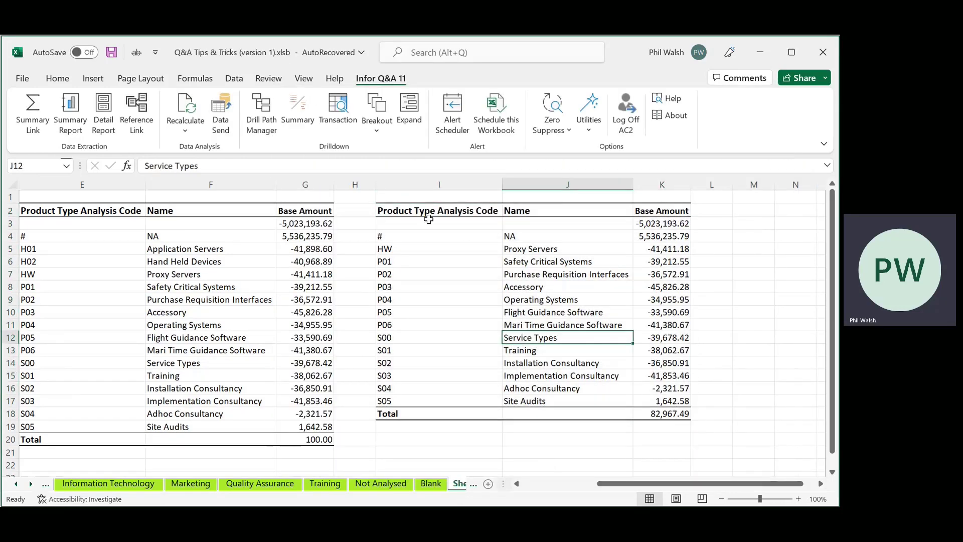
pyautogui.moveTo(429, 219); pyautogui.dragTo(660, 232)
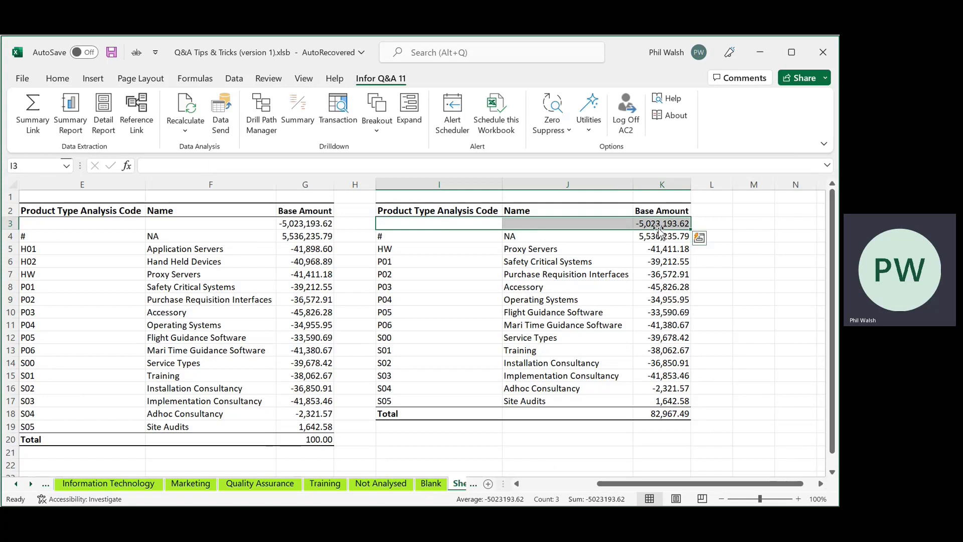
pyautogui.moveTo(459, 236); pyautogui.dragTo(646, 397)
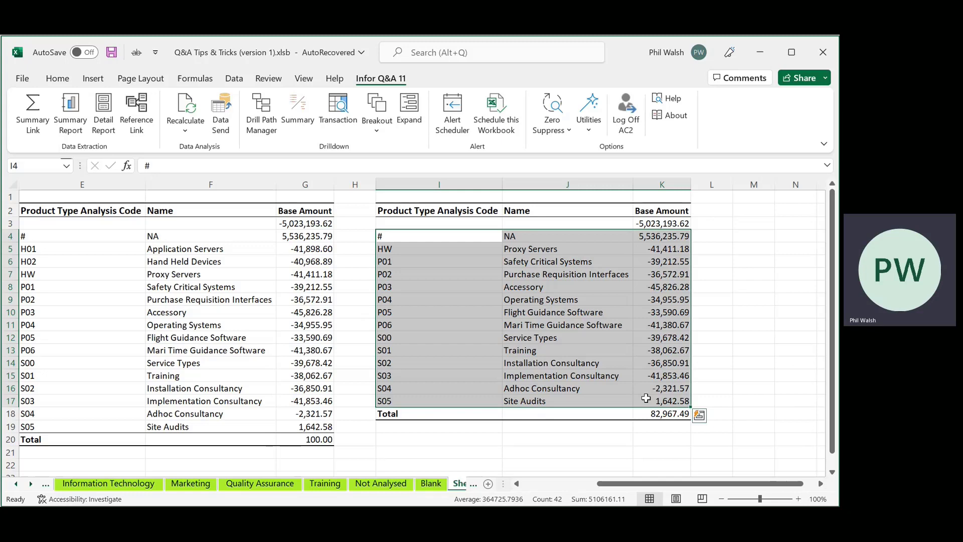
pyautogui.doubleClick(436, 211)
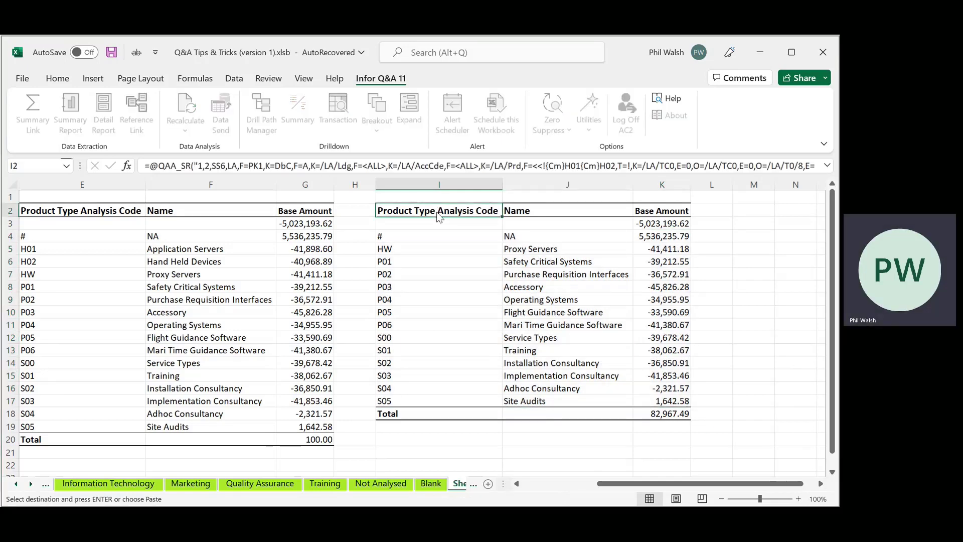
# Step: Reorder the Product Type filter to <<H01,H02,! and rerun the extraction
pyautogui.scroll(-1, 233, 286)
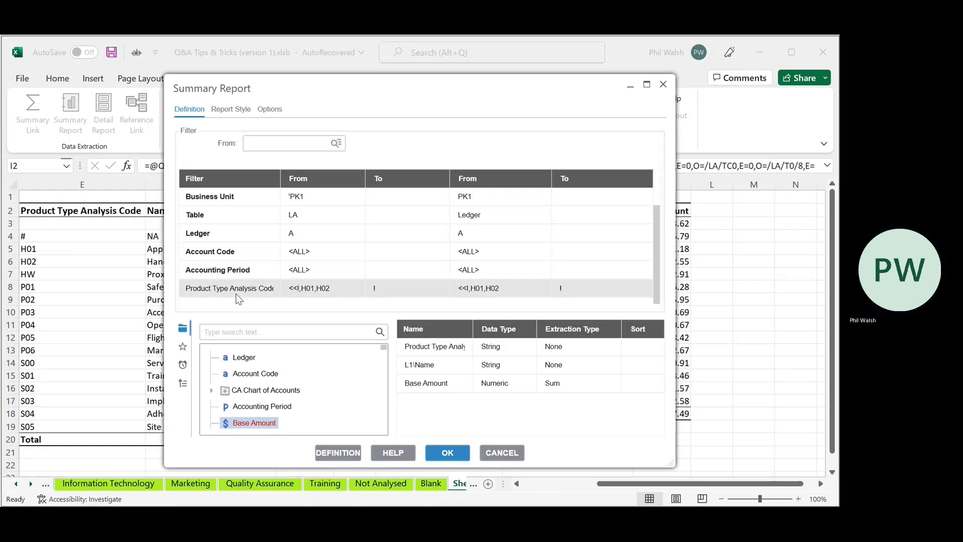
pyautogui.click(235, 288)
pyautogui.click(298, 145)
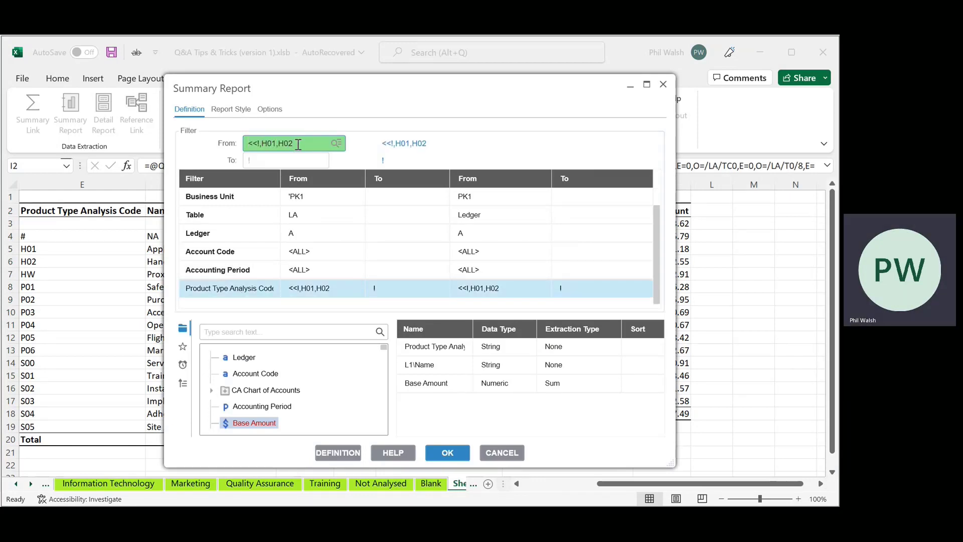
pyautogui.press('BackSpace')
pyautogui.press('BackSpace')
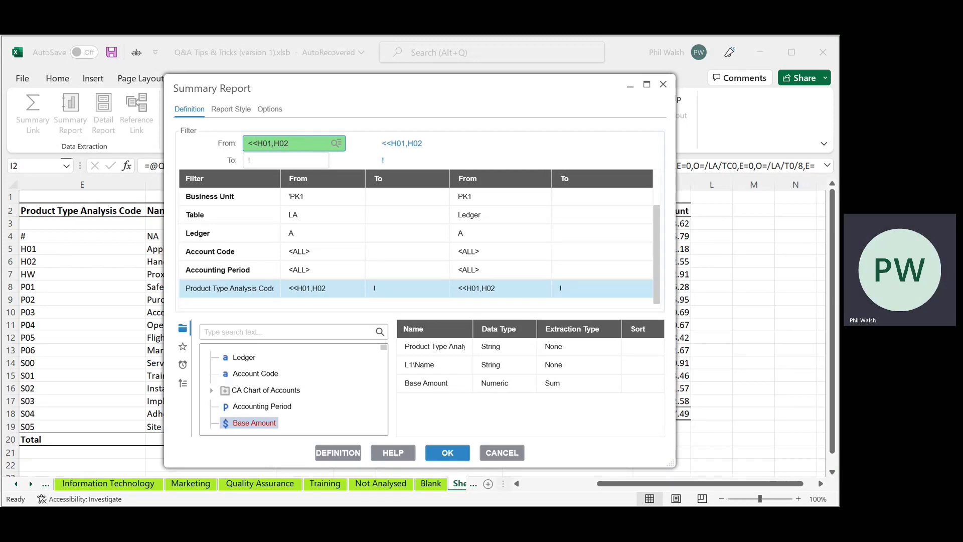
pyautogui.write(',!')
pyautogui.click(448, 454)
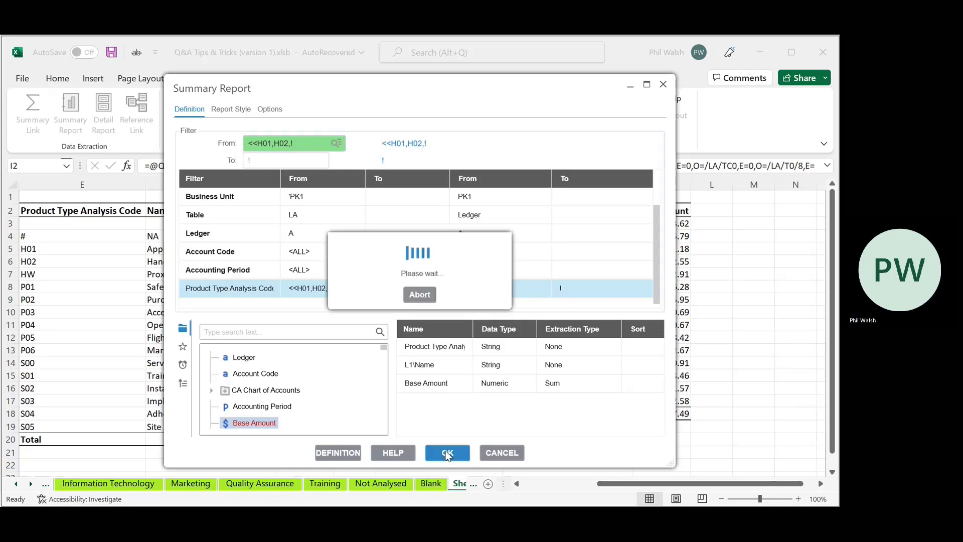
# Step: Inspect the three extracted rows I3:K5 for blank, H01 and H02
pyautogui.click(483, 366)
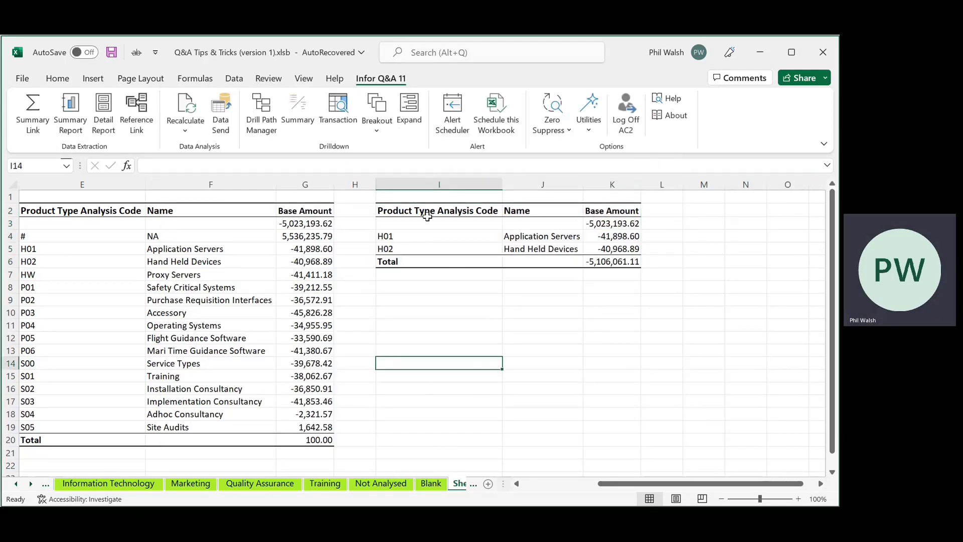
pyautogui.moveTo(427, 224); pyautogui.dragTo(601, 251)
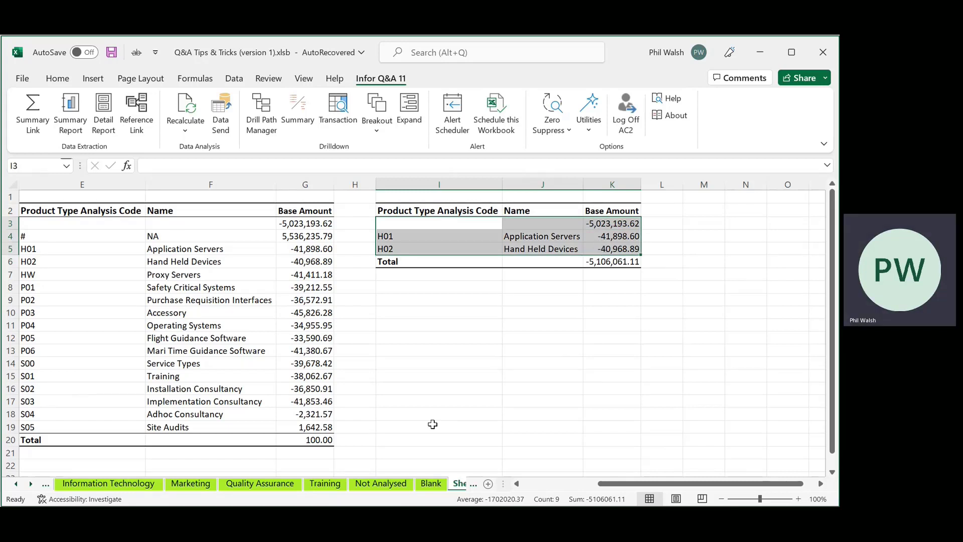
pyautogui.click(443, 380)
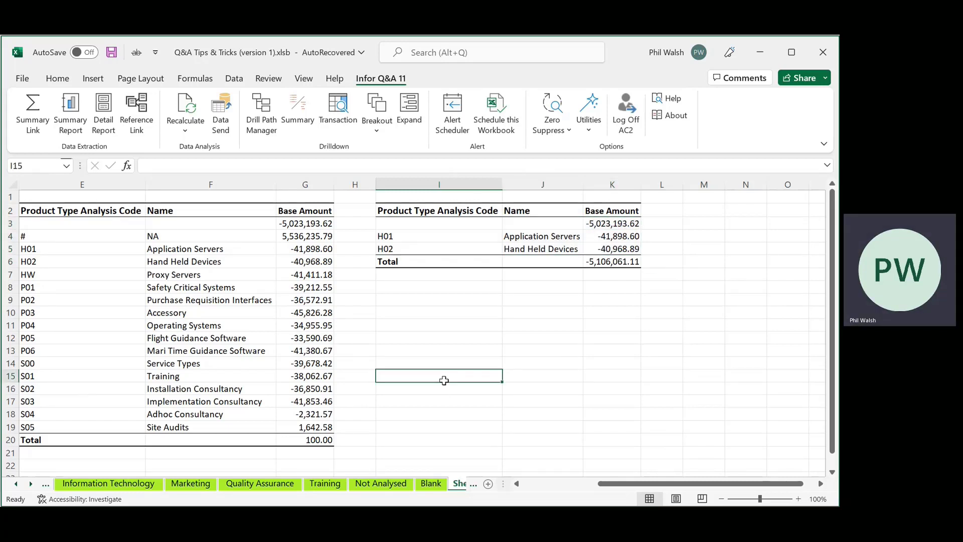
# Step: Switch from Excel to the Teams RECTEST meeting window with Alt+Tab
pyautogui.click(516, 483)
pyautogui.click(517, 483)
pyautogui.click(524, 426)
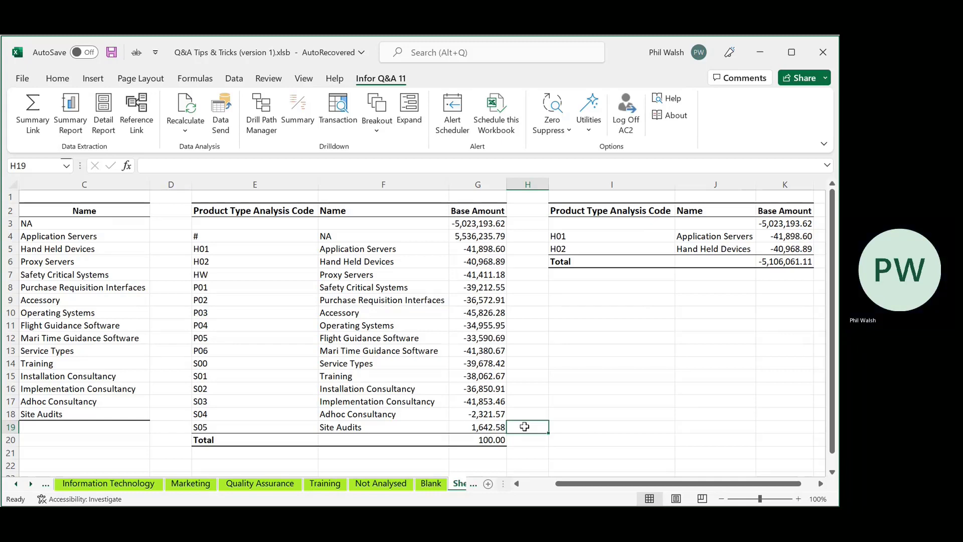
pyautogui.hotkey('alt', 'Tab')
pyautogui.hotkey('alt', 'Tab')
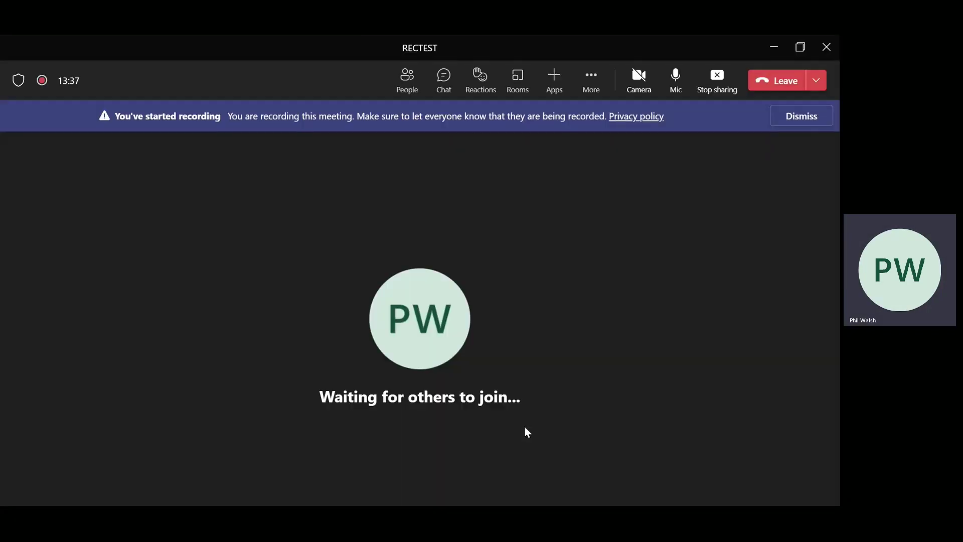